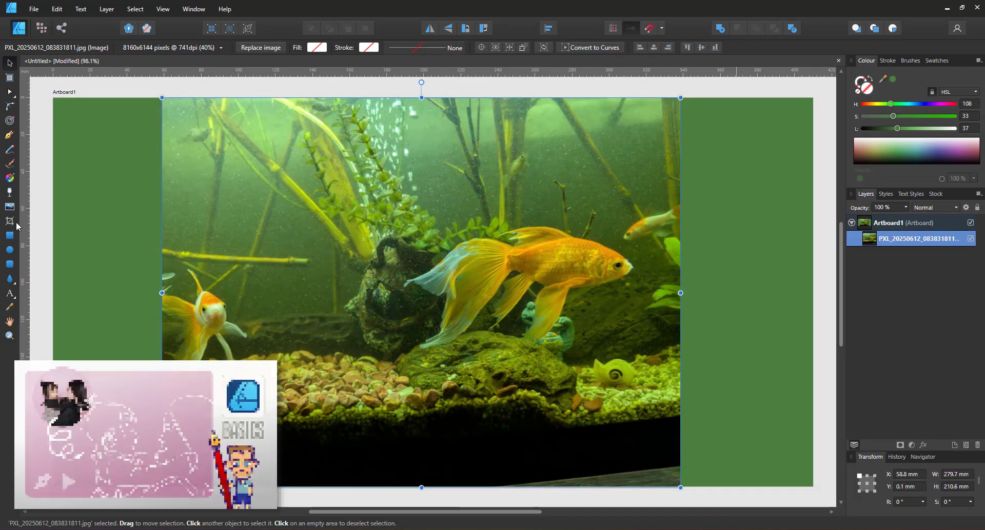
Crop the aquarium photo on all four sides to frame the large goldfish
left_click(9, 221)
left_click_drag(163, 295, 394, 295)
left_click_drag(544, 98, 544, 214)
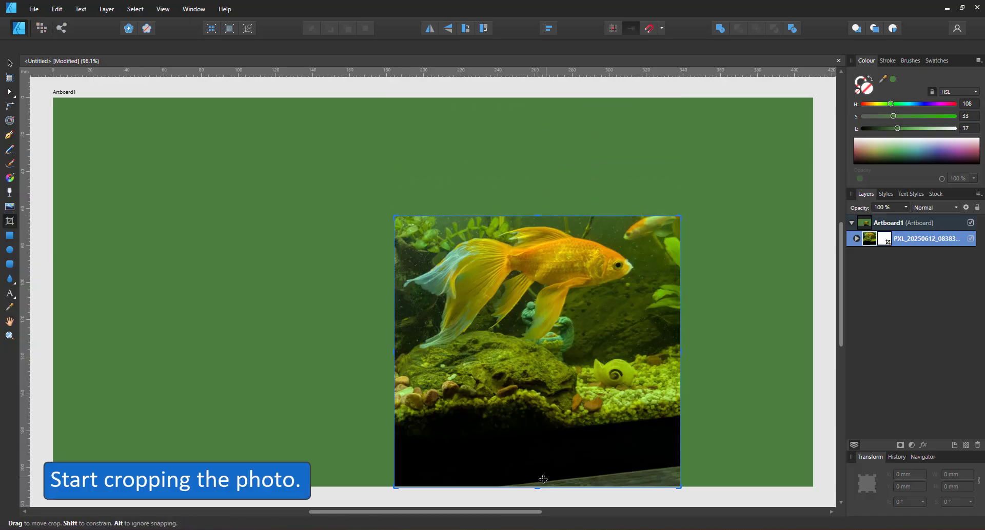
left_click_drag(537, 488, 537, 358)
left_click_drag(680, 289, 645, 287)
Enlarge the cropped photo to about 313 × 177 mm and position it centrally on the artboard
key("v")
left_click_drag(645, 215, 785, 136)
left_click_drag(394, 357, 226, 451)
left_click_drag(610, 307, 515, 316)
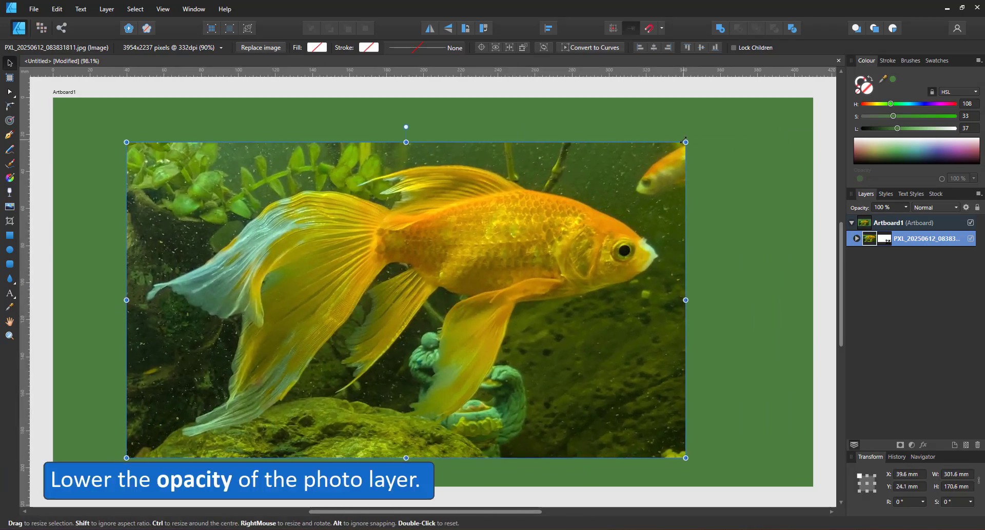
left_click_drag(685, 142, 700, 134)
left_click_drag(126, 458, 123, 458)
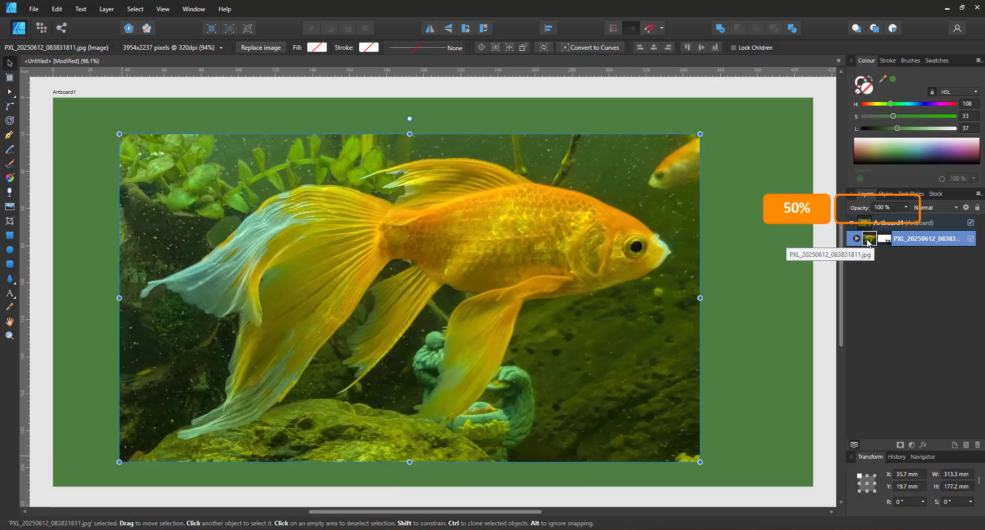
Lower the photo layer's opacity to 50%
left_click(886, 207)
type("5")
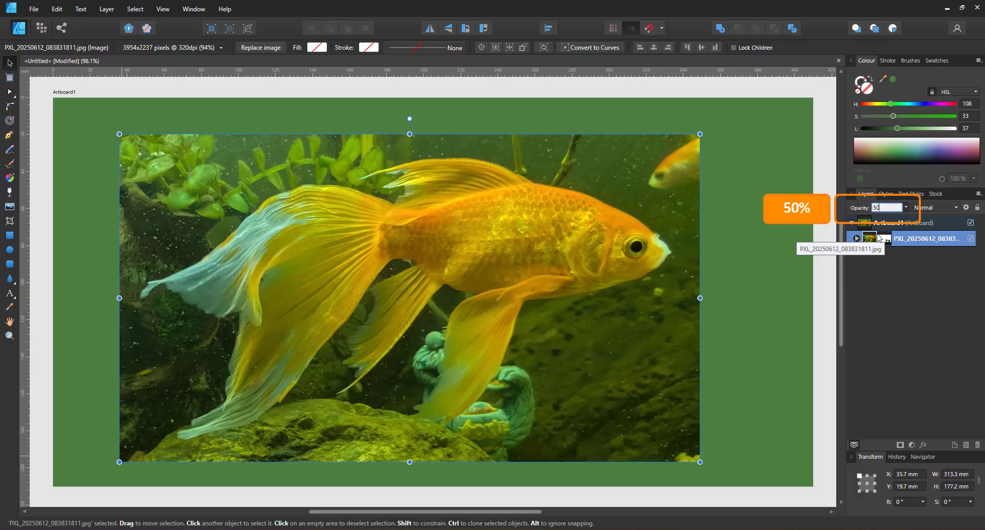
type("0")
key("Return")
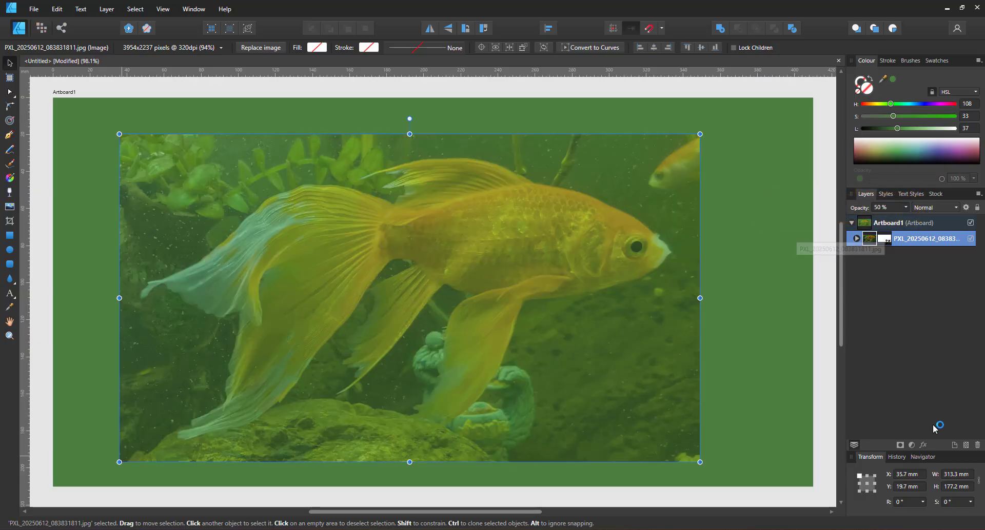
Add a Curves adjustment to the photo and shape it into an S-curve, raising the highlights and lowering the shadows
left_click(912, 445)
left_click(819, 319)
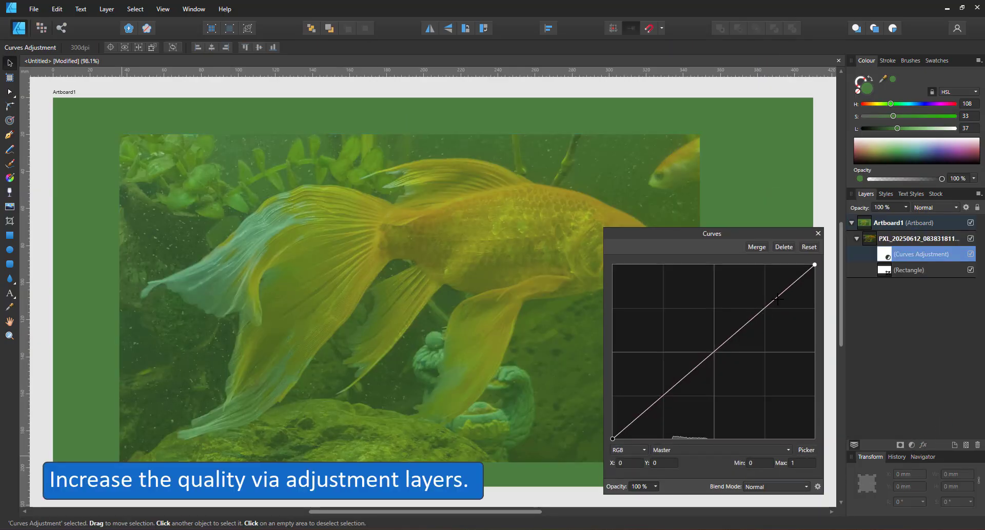
left_click_drag(777, 299, 778, 277)
left_click_drag(716, 344, 699, 406)
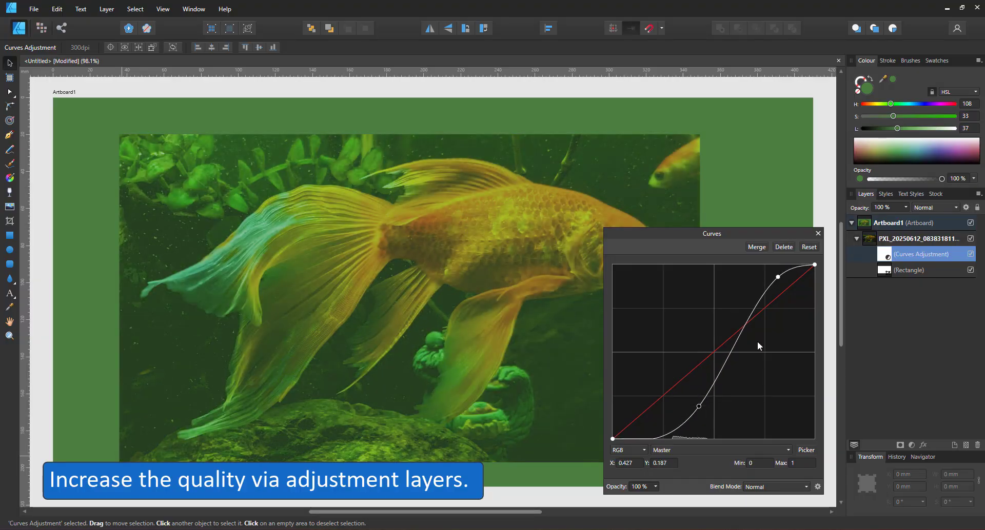
left_click(818, 234)
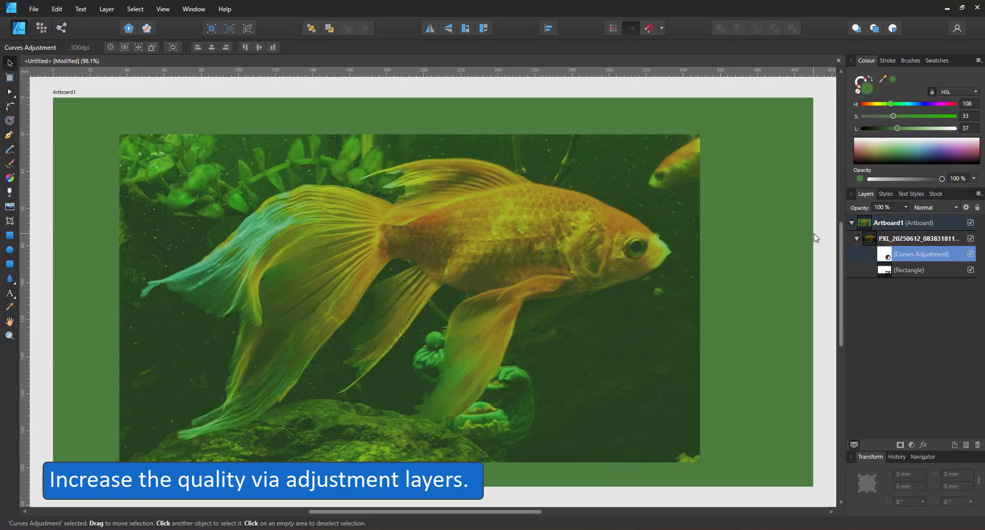
Lock the photo layer and add a new layer named design above it
left_click(935, 238)
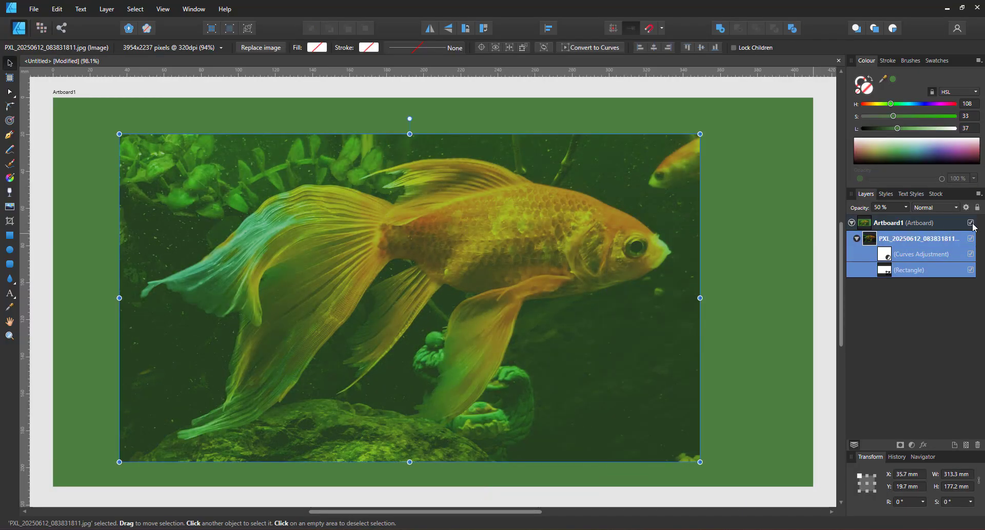
left_click(857, 239)
key("ctrl+shift+l")
double_click(887, 239)
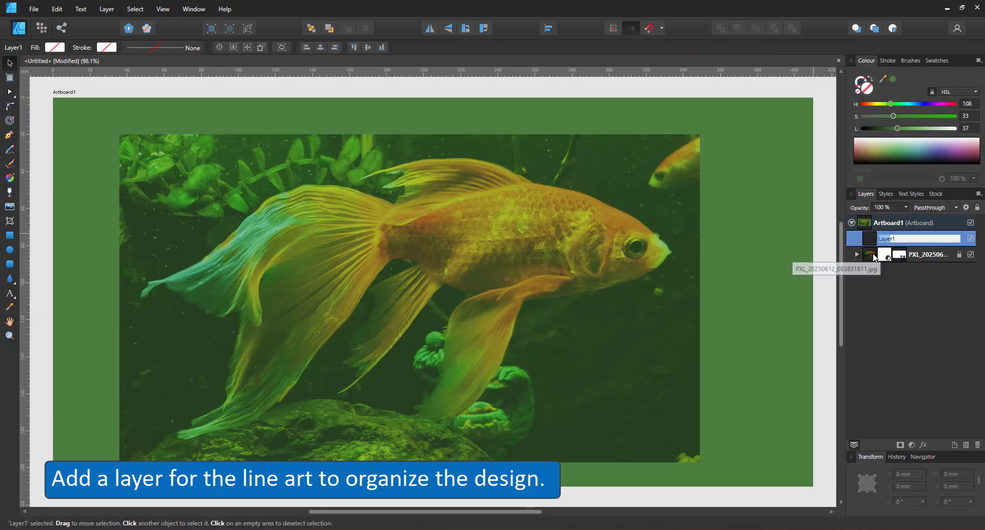
key("BackSpace")
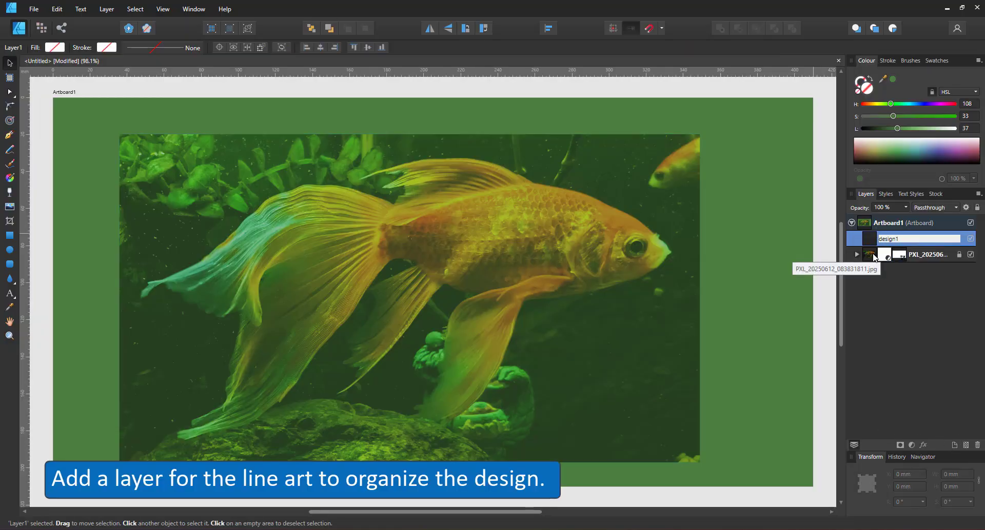
type("design")
key("Delete")
key("Return")
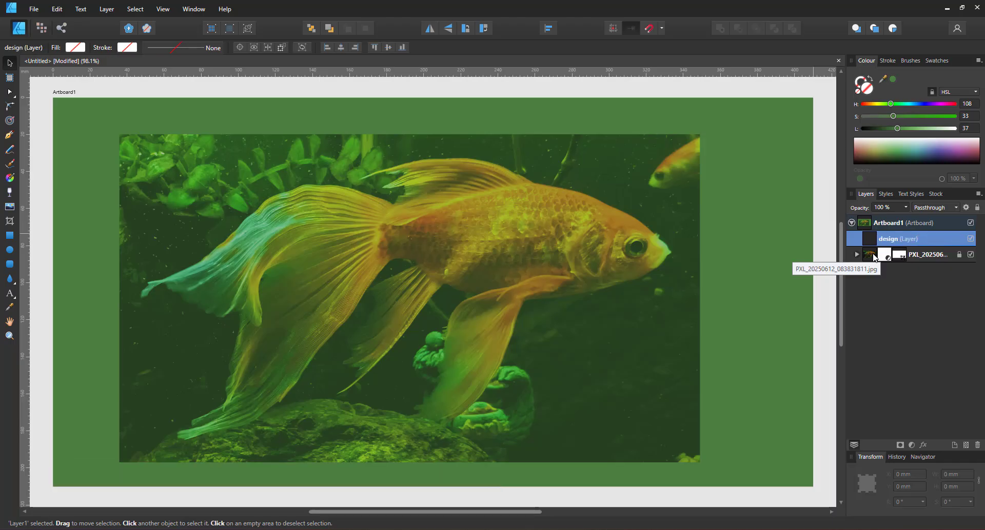
Draw an arched Pencil line across the fish's belly and give it a white stroke with no fill
left_click(9, 149)
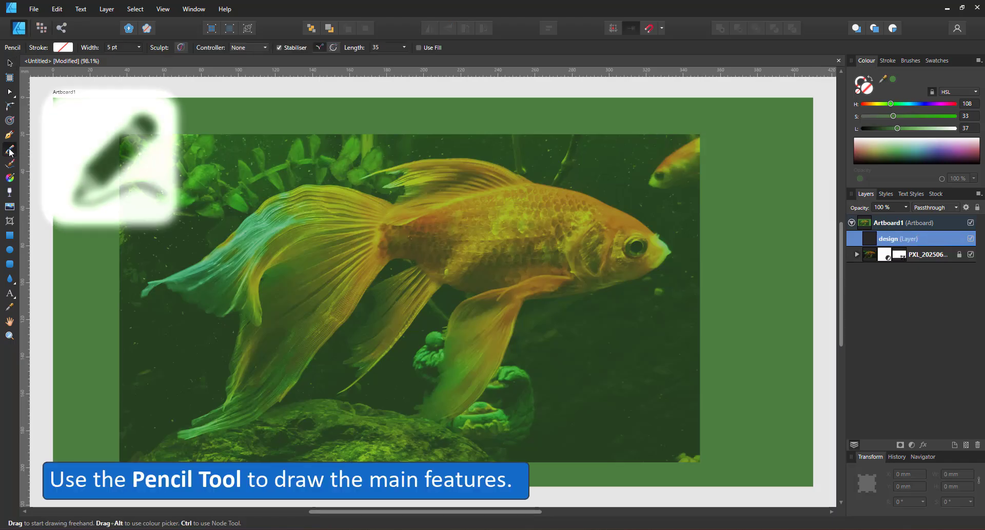
left_click_drag(336, 331, 592, 276)
left_click(864, 149)
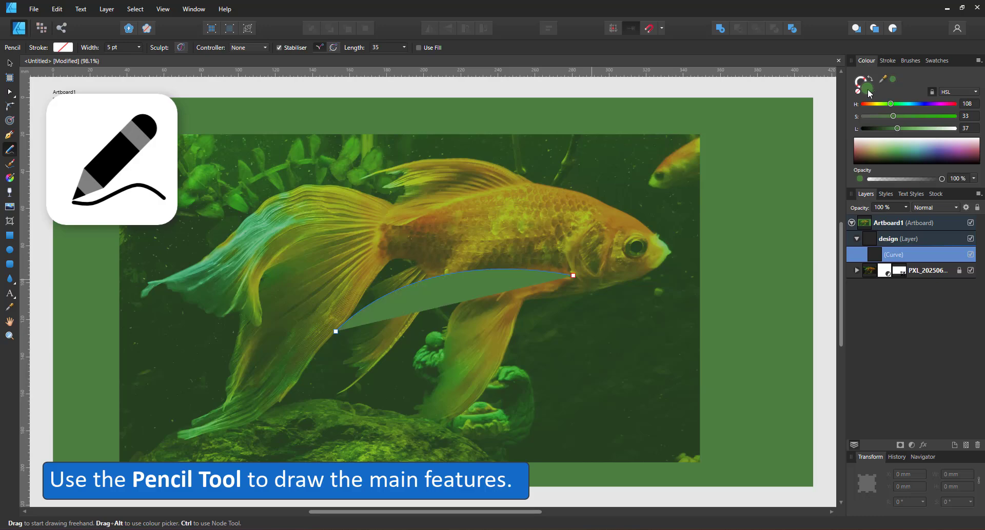
left_click_drag(864, 148, 855, 139)
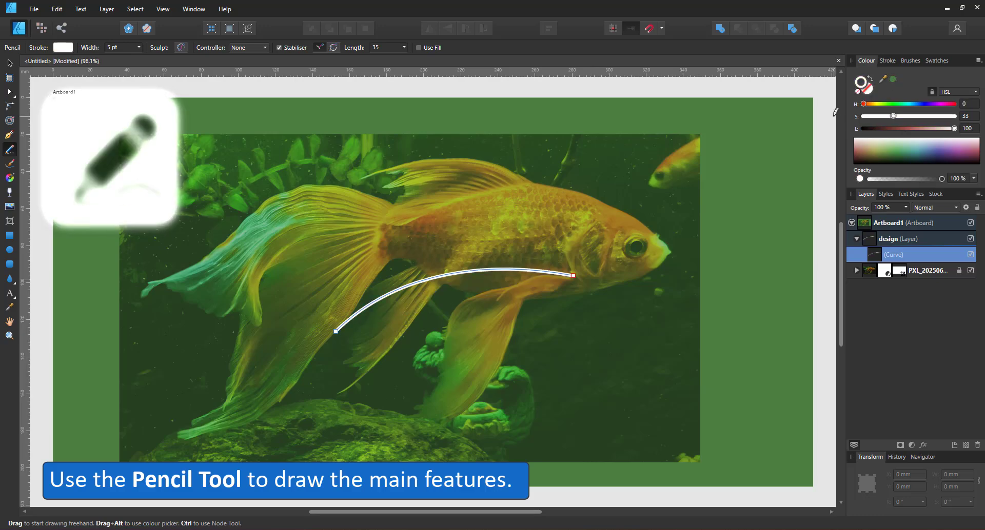
Shape the line's stroke pressure into an arch that tapers at both ends, and save it as a profile
left_click(908, 61)
left_click(888, 61)
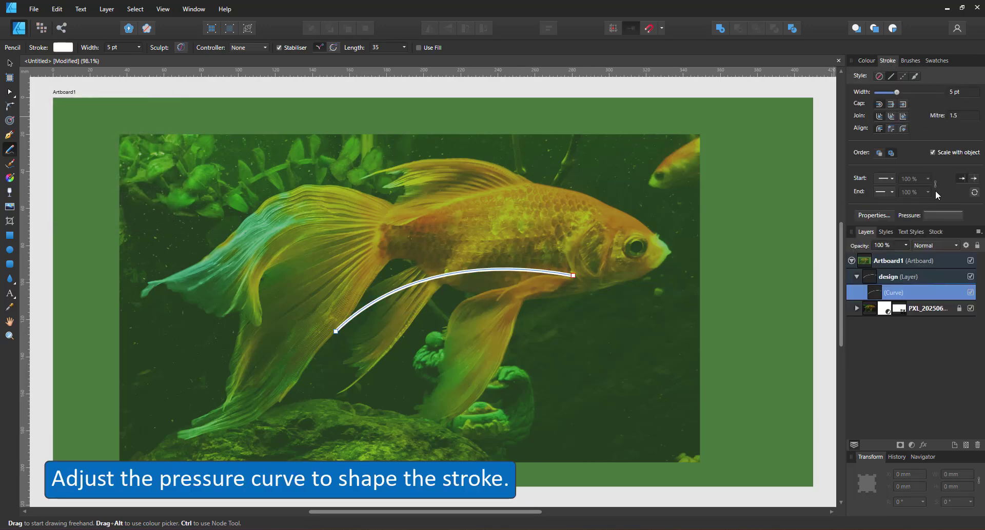
left_click(943, 215)
mouse_move(899, 231)
left_mouse_down()
mouse_move(906, 309)
mouse_move(897, 219)
left_mouse_up()
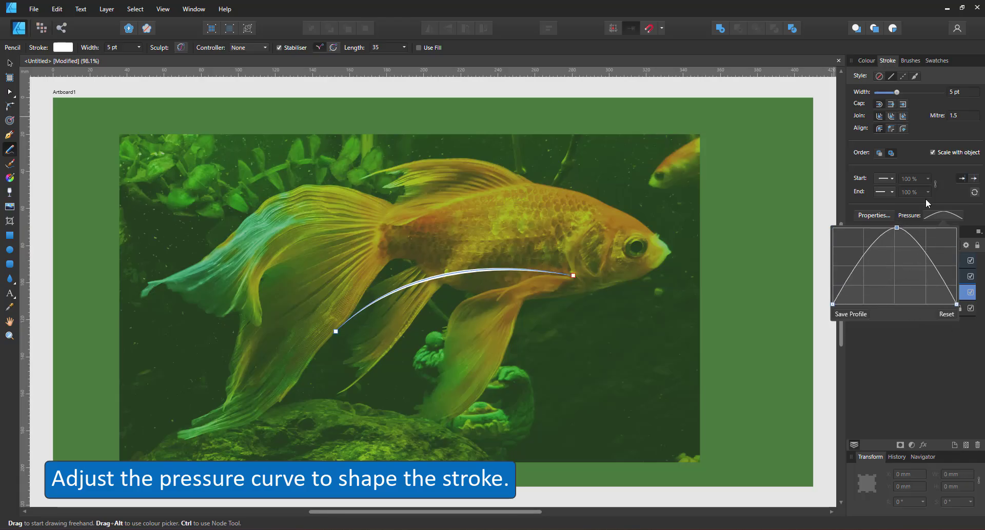
left_click(851, 314)
Reshape the stroke pressure into a wide plateau with short tapered ends, and save a second pressure profile
mouse_move(897, 227)
left_mouse_down()
mouse_move(855, 227)
mouse_move(884, 252)
mouse_move(927, 228)
left_mouse_up()
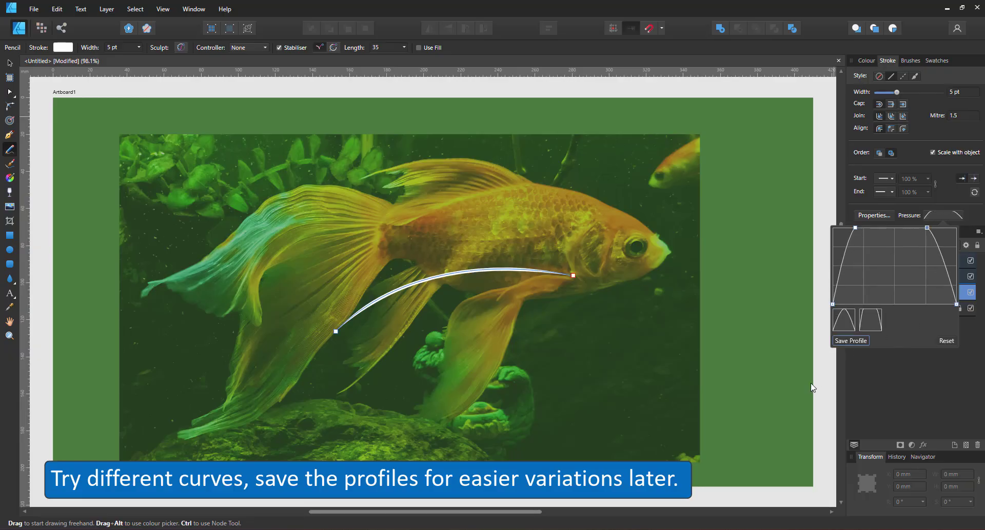
left_click_drag(855, 227, 840, 228)
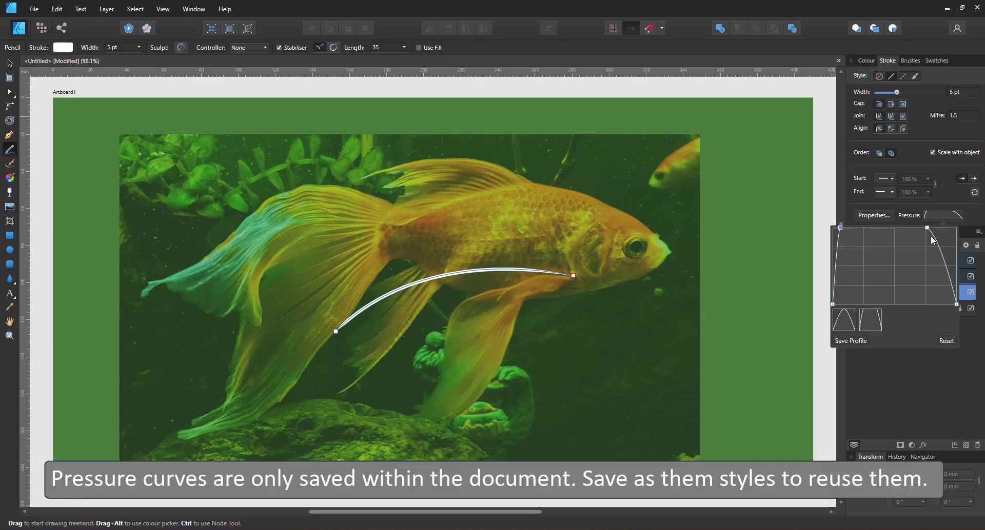
left_click_drag(928, 228, 951, 228)
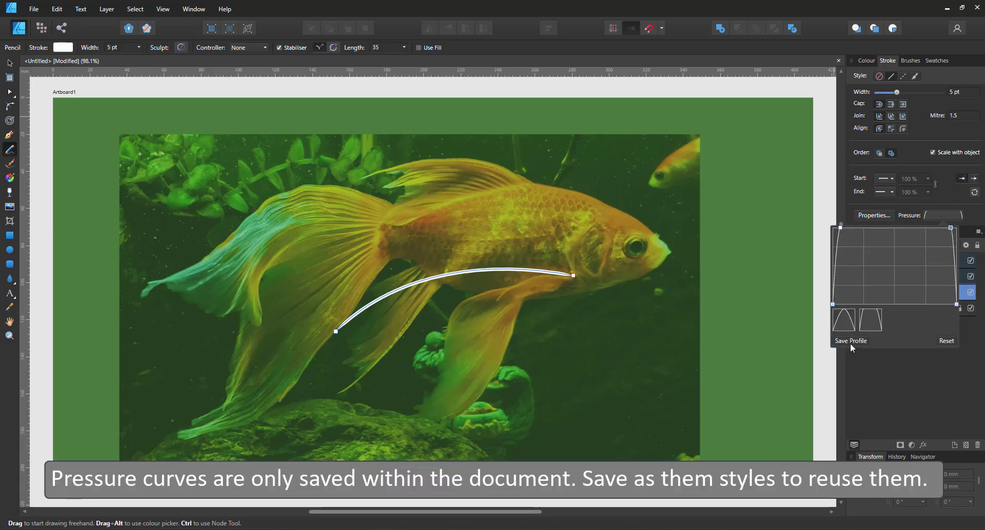
left_click_drag(842, 227, 848, 227)
left_click_drag(950, 227, 941, 227)
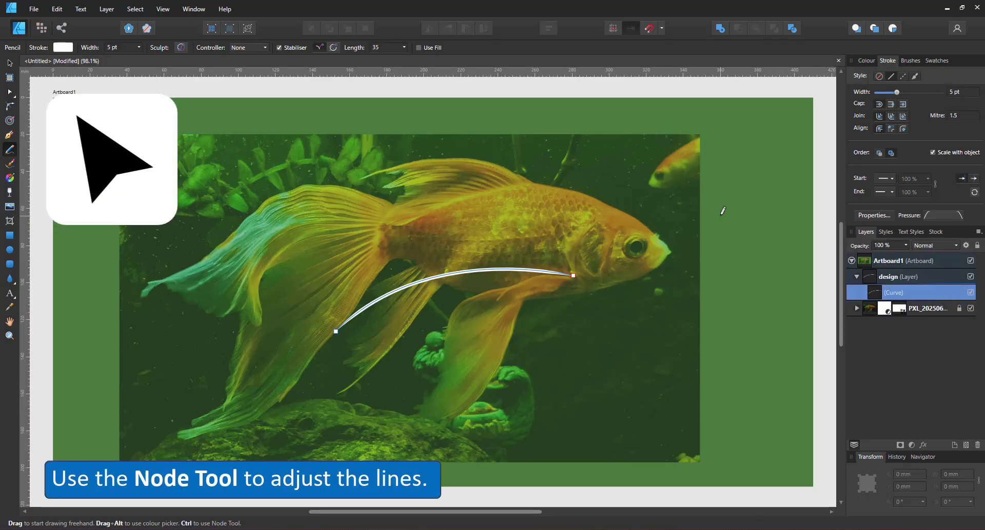
Move the white line onto the fish's back and adjust its nodes to follow the outline from tail base to head
key("v")
left_click_drag(539, 282, 608, 196)
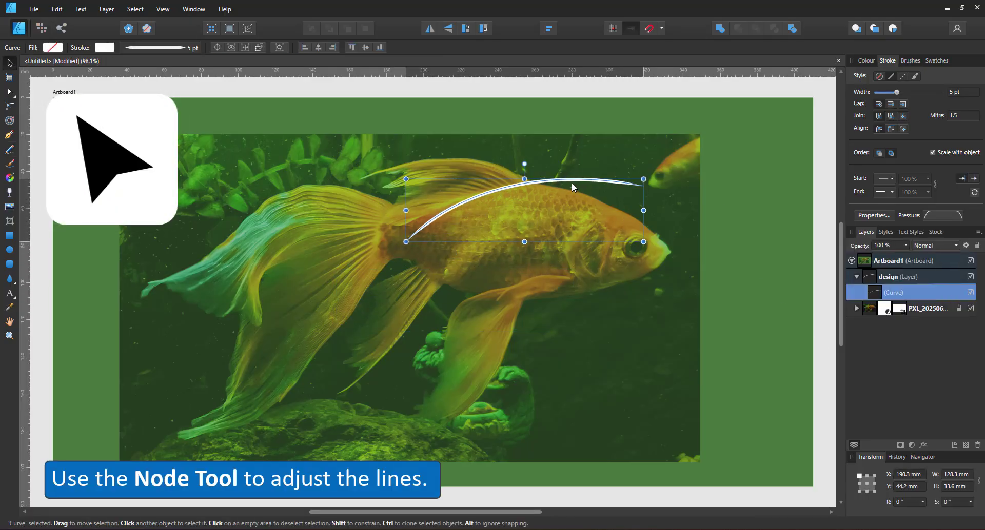
key("a")
left_click_drag(405, 240, 381, 222)
left_click(402, 226)
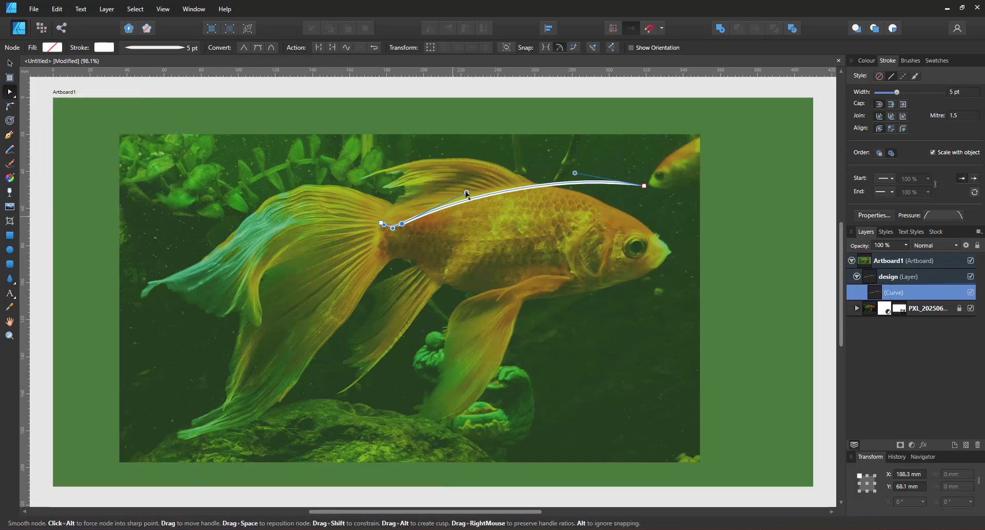
left_click_drag(644, 186, 552, 153)
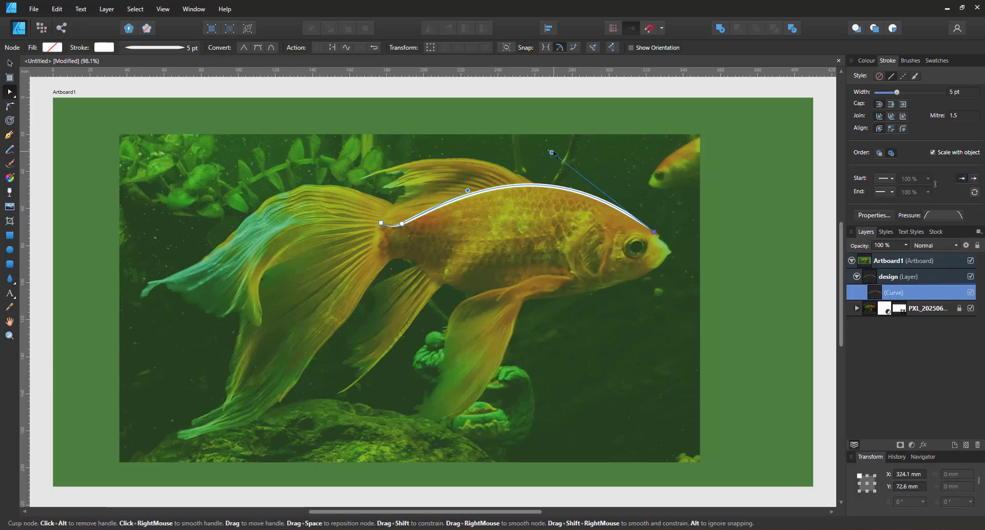
Try tracing two dorsal fin lines with the Pencil tool, one with and one without the Stabiliser, and undo both
scroll(552, 153, "up", 5)
scroll(816, 244, "up", 3)
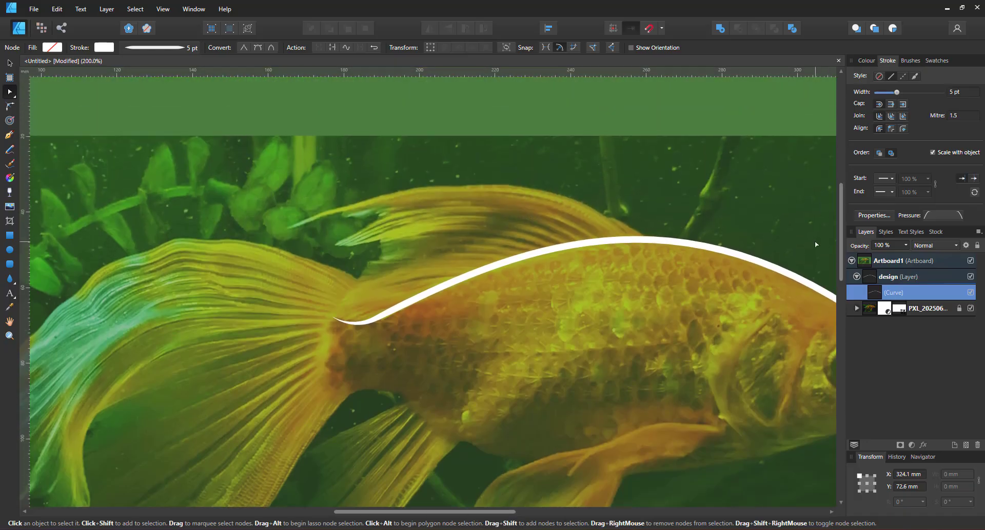
left_click(10, 150)
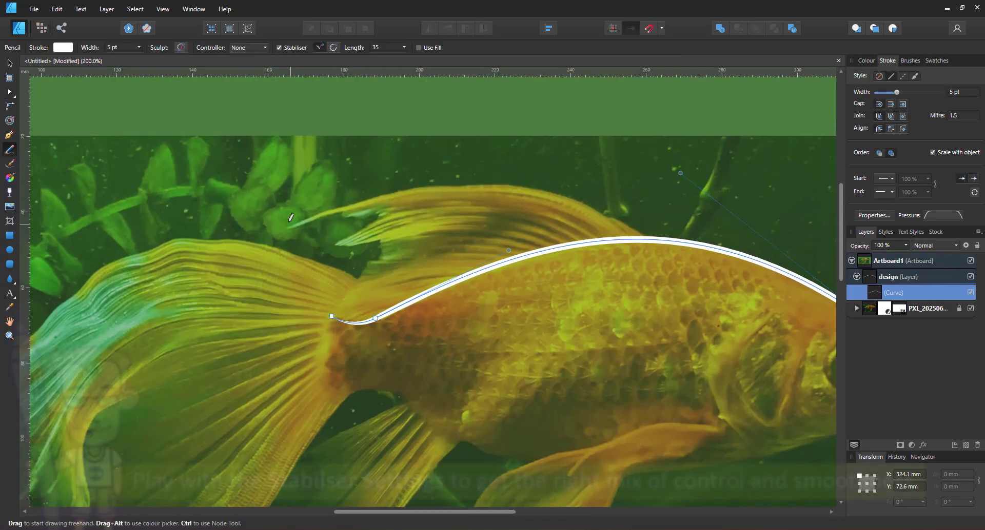
left_click_drag(288, 225, 422, 182)
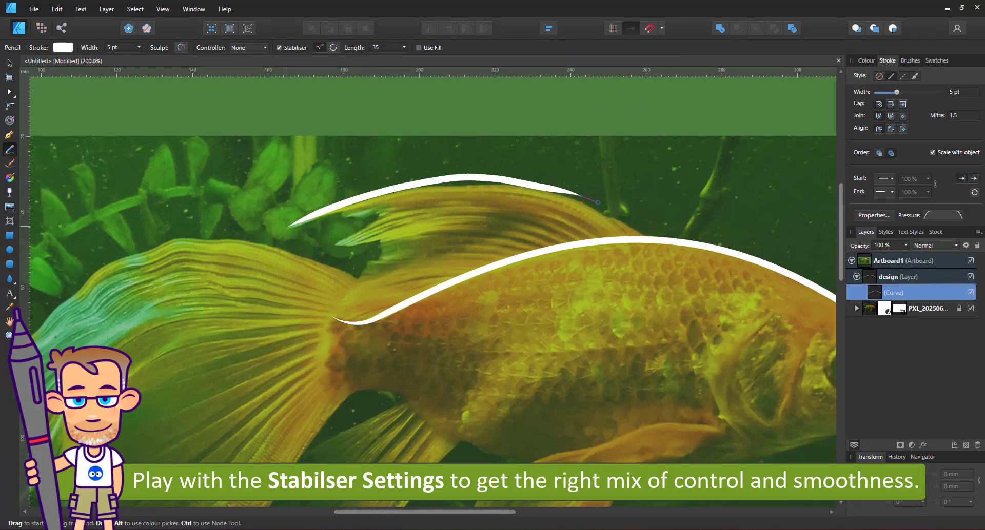
left_click_drag(638, 236, 649, 236)
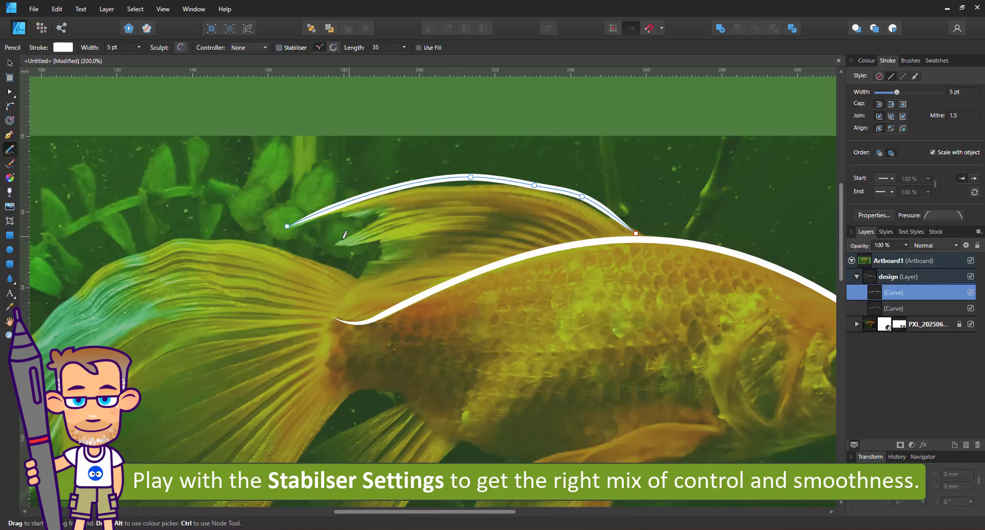
mouse_move(334, 244)
left_mouse_down()
mouse_move(457, 215)
mouse_move(557, 243)
left_mouse_up()
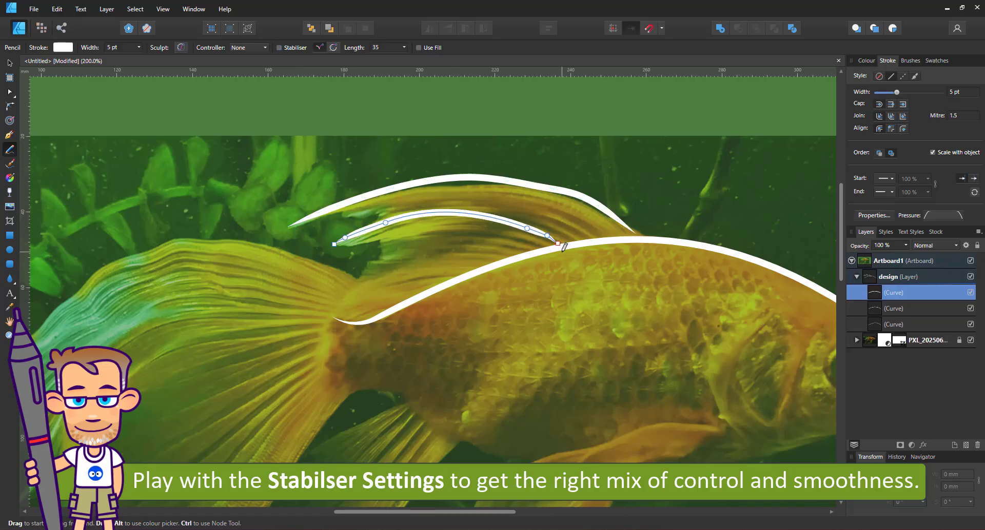
key("ctrl+z")
key("ctrl+z")
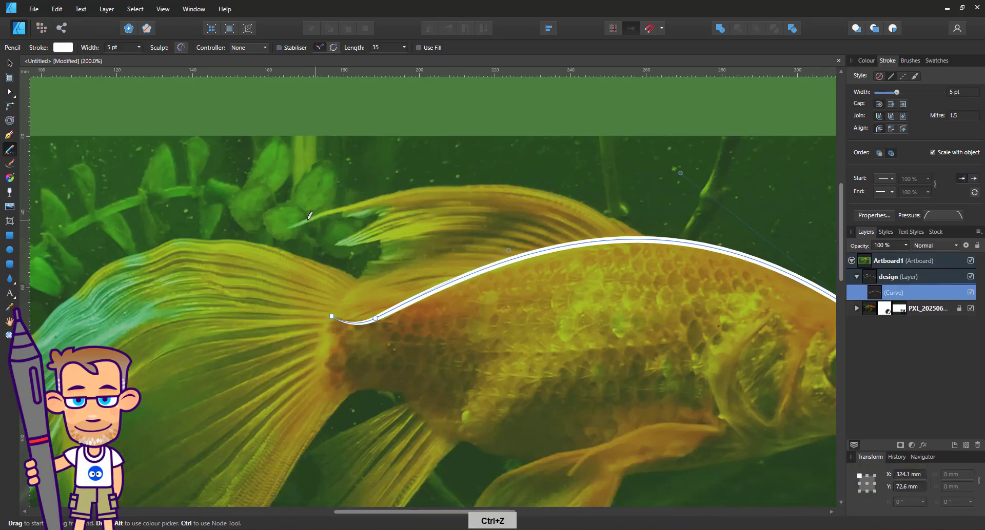
Try tracing the dorsal fin's upper edge with the Stabiliser off, and undo the stroke
left_click_drag(288, 224, 343, 202)
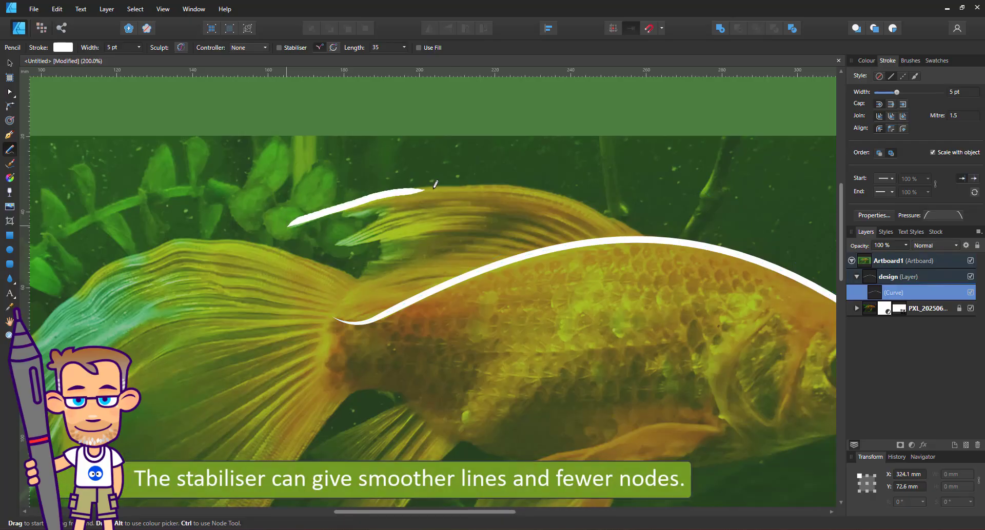
left_click_drag(514, 185, 595, 207)
left_click_drag(639, 234, 641, 237)
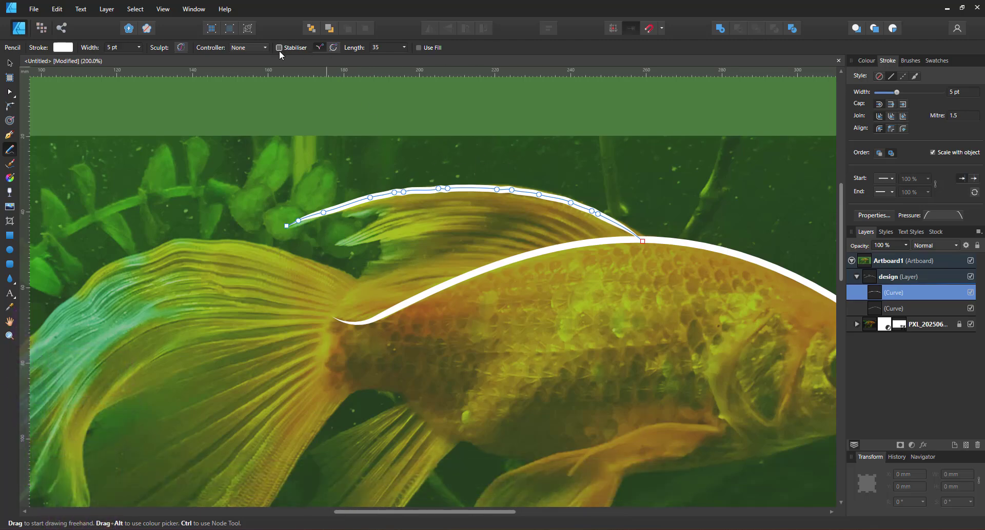
key("ctrl+z")
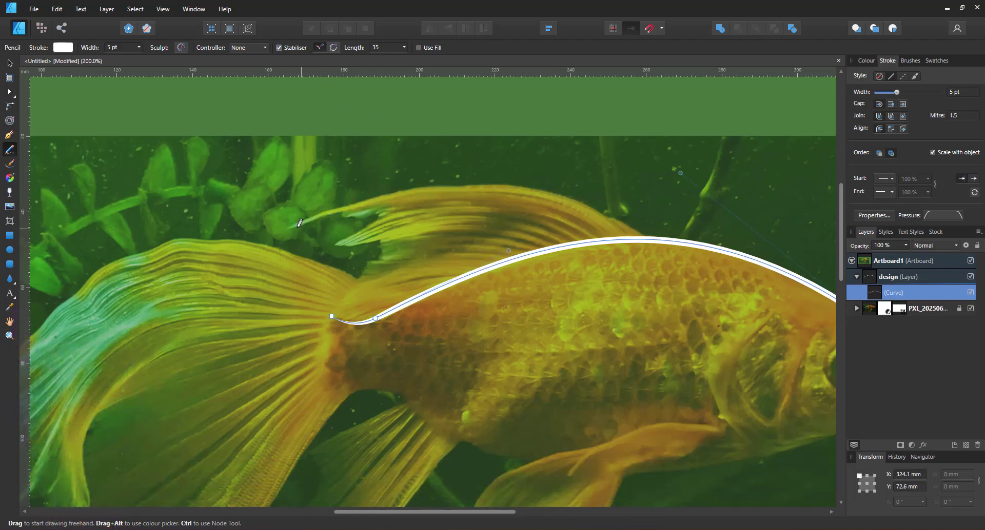
Turn the Stabiliser on and trace the dorsal fin's upper edge from its trailing tip to the back line
mouse_move(288, 228)
left_mouse_down()
mouse_move(397, 194)
mouse_move(493, 190)
left_mouse_up()
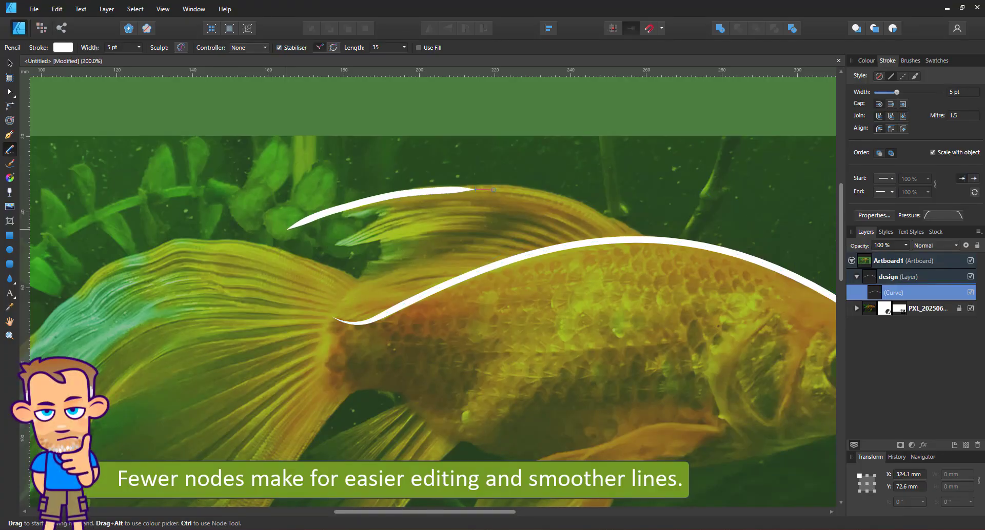
left_click_drag(664, 247, 664, 247)
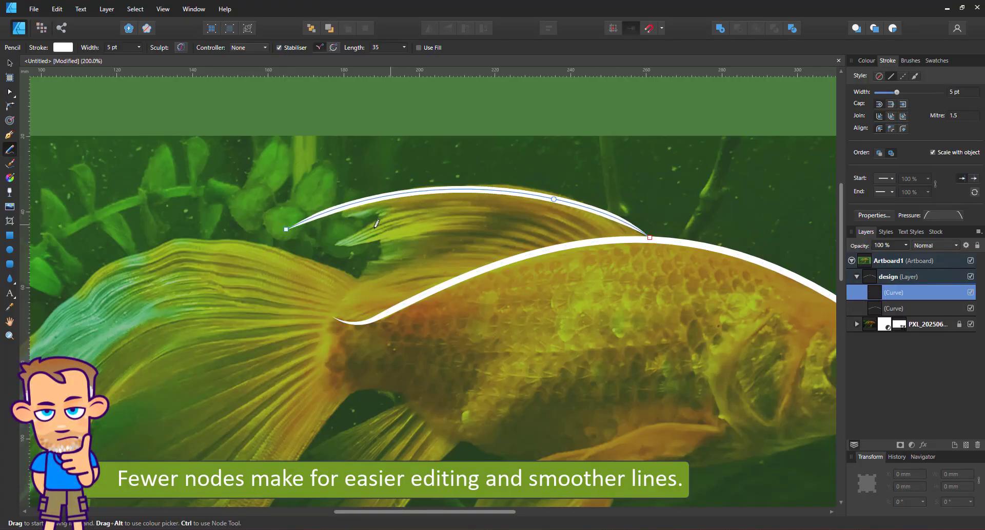
Trace the dorsal fin's rays with long and short Pencil strokes between its upper edge and the fish's back line
left_click_drag(344, 215, 374, 216)
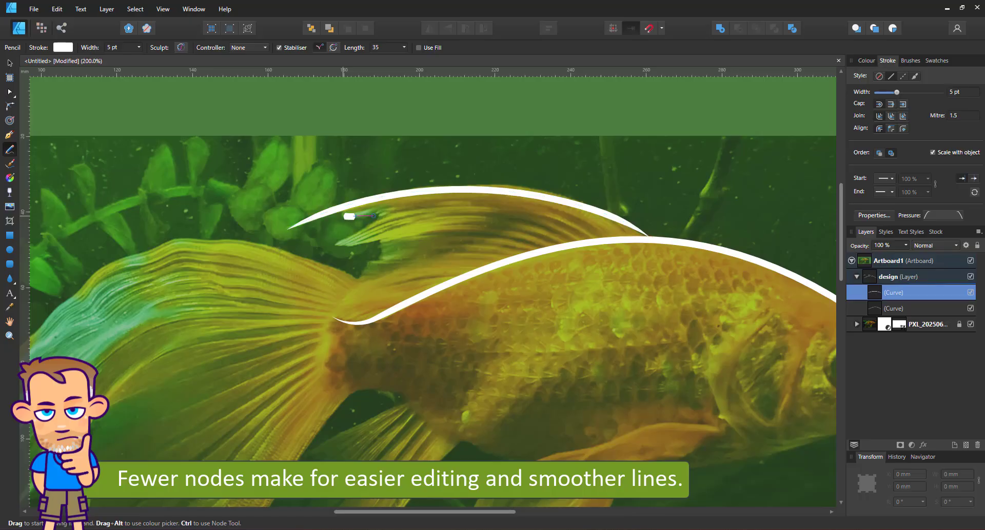
left_click_drag(523, 208, 595, 225)
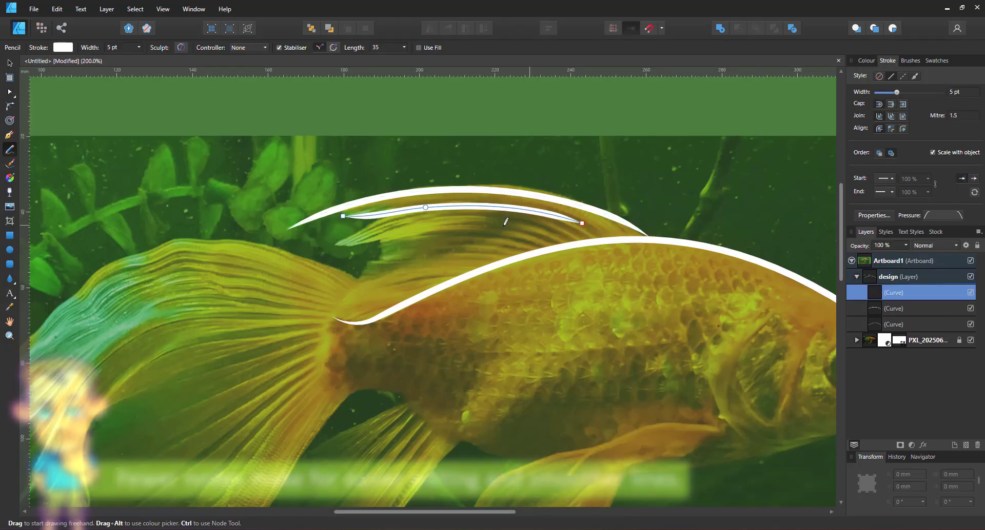
left_click_drag(380, 221, 349, 244)
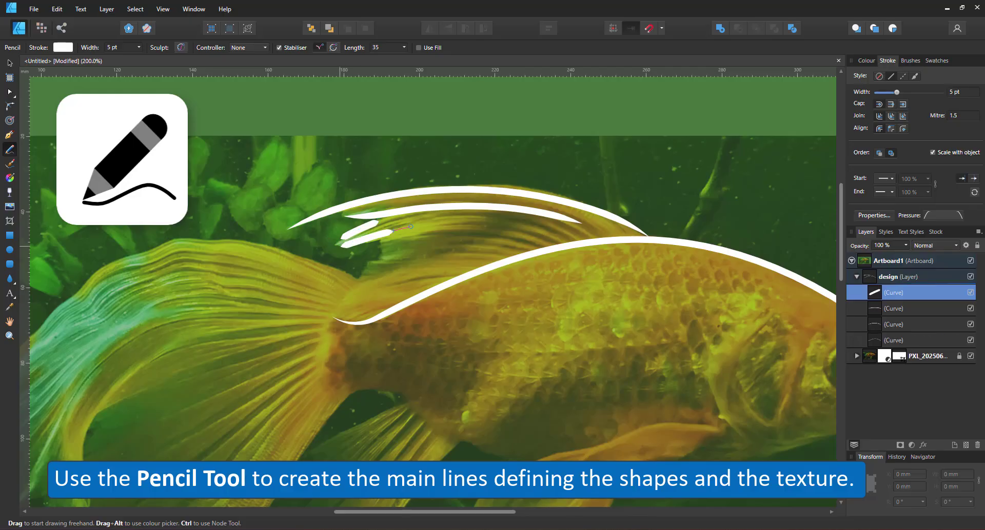
left_click_drag(553, 234, 557, 234)
left_click_drag(444, 236, 511, 236)
mouse_move(413, 253)
left_mouse_down()
mouse_move(502, 248)
mouse_move(525, 251)
left_mouse_up()
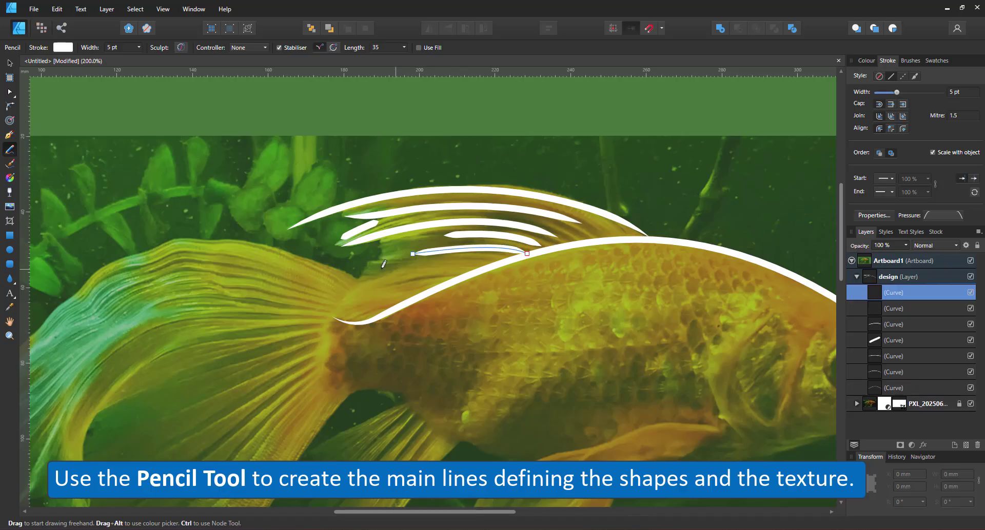
left_click_drag(366, 273, 497, 262)
mouse_move(339, 303)
left_mouse_down()
mouse_move(428, 281)
mouse_move(422, 292)
left_mouse_up()
Try tracing the rim of the fish's eye freehand with the Pencil tool, and undo the stroke
scroll(511, 500, "right", 10)
scroll(510, 500, "down", 2)
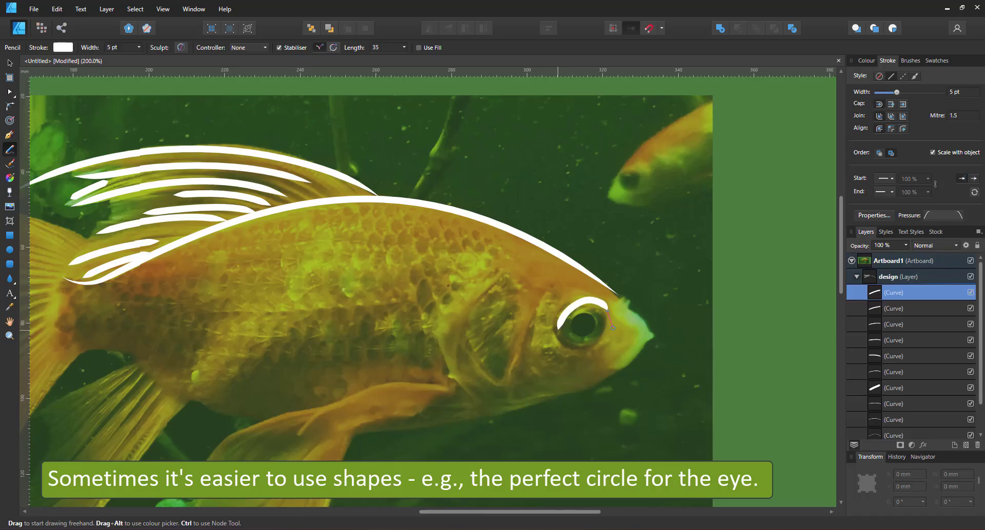
left_click_drag(612, 327, 610, 324)
key("ctrl+z")
Draw two concentric near-circular ellipses over the eye, about 14 mm wide for the rim and about 7 mm for the pupil
left_click(10, 250)
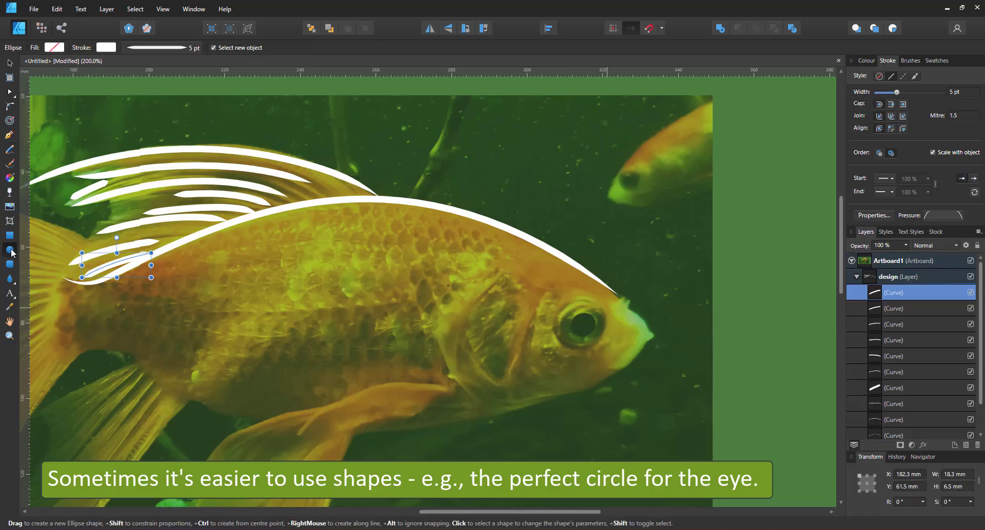
mouse_move(550, 301)
left_mouse_down()
mouse_move(616, 359)
mouse_move(556, 353)
left_mouse_up()
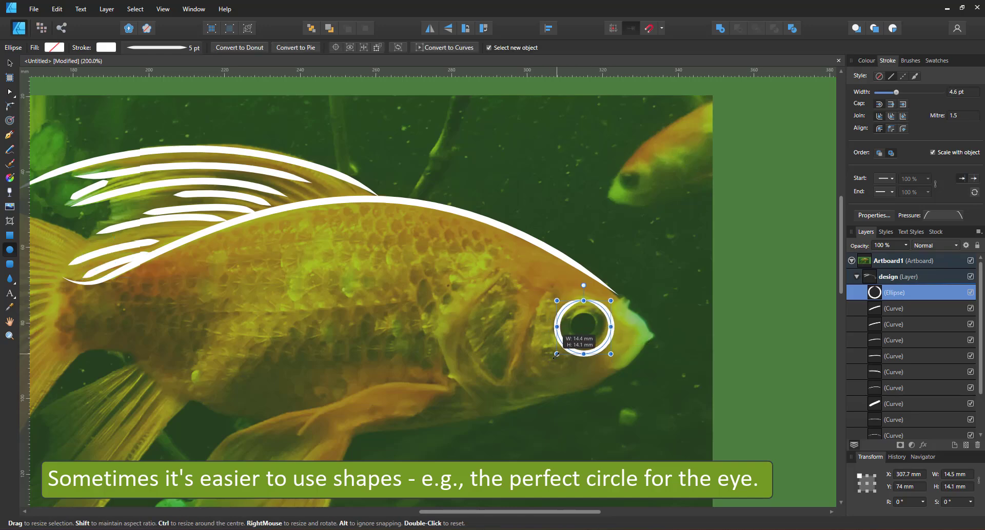
left_click_drag(570, 311, 596, 337)
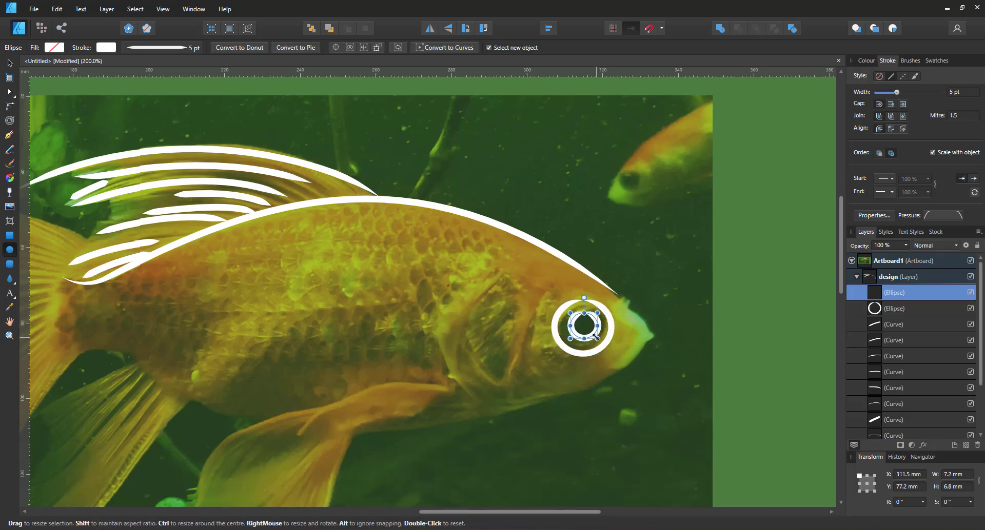
Trace the cheek curve behind the eye, the snout, the throat line and the lower jaw with separate Pencil strokes
left_click(10, 150)
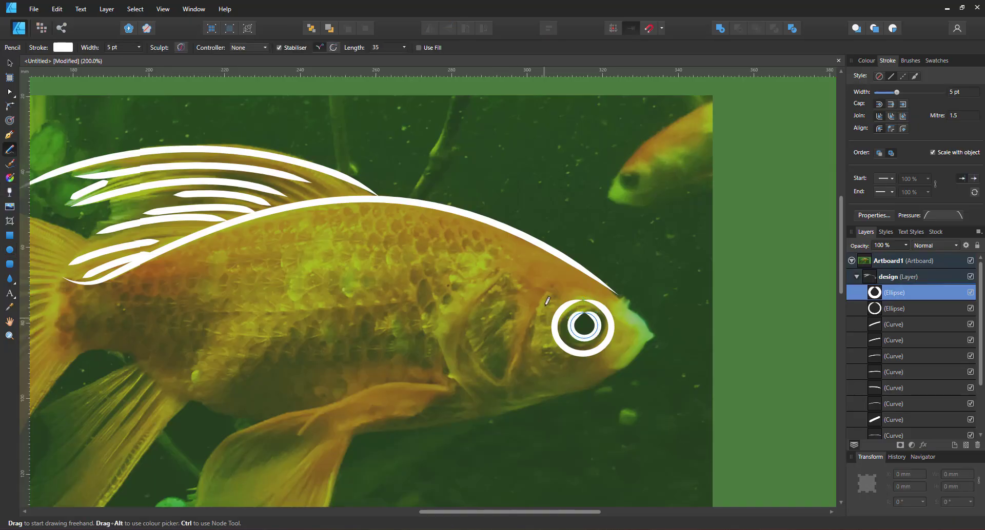
mouse_move(556, 399)
left_mouse_down()
mouse_move(646, 328)
mouse_move(657, 339)
mouse_move(624, 367)
mouse_move(581, 372)
left_mouse_up()
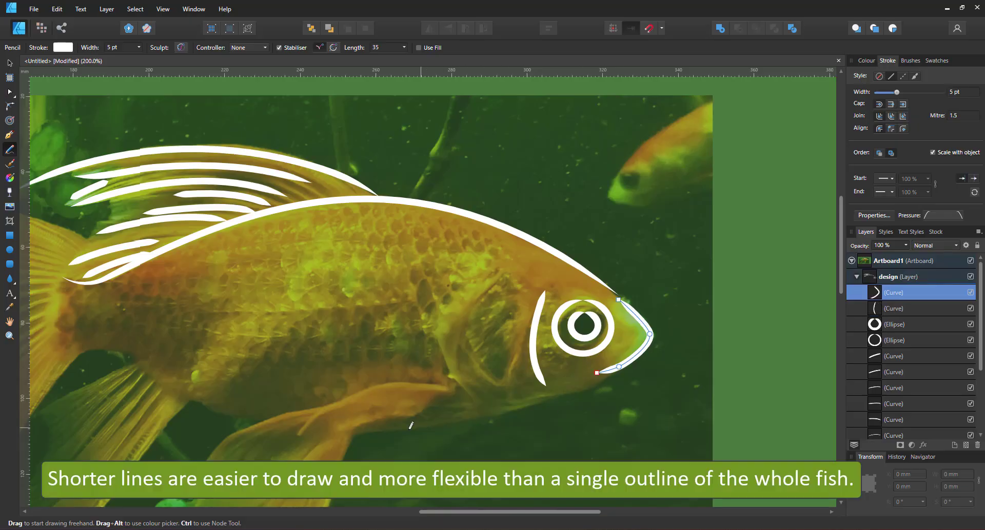
left_click_drag(370, 432, 520, 418)
left_click_drag(572, 395, 571, 396)
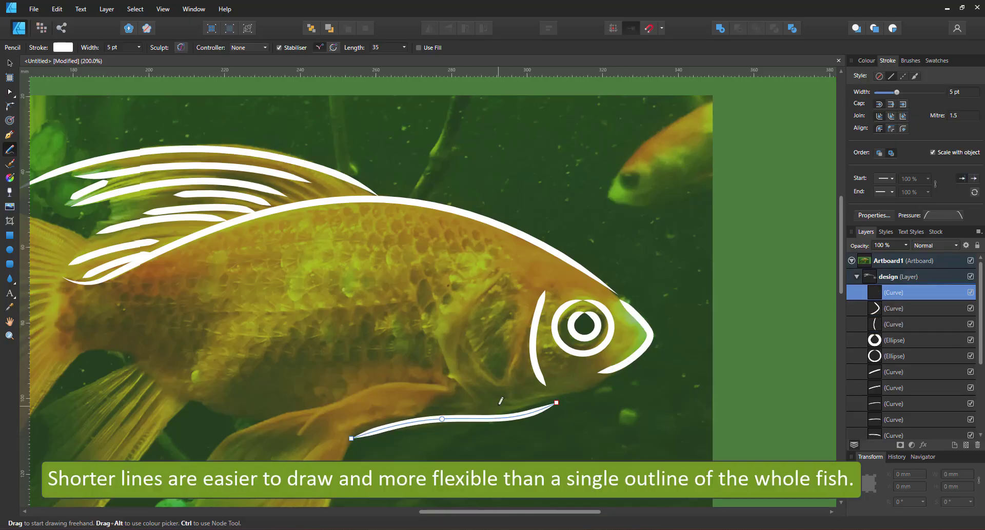
left_click_drag(488, 404, 553, 399)
left_click_drag(626, 369, 644, 345)
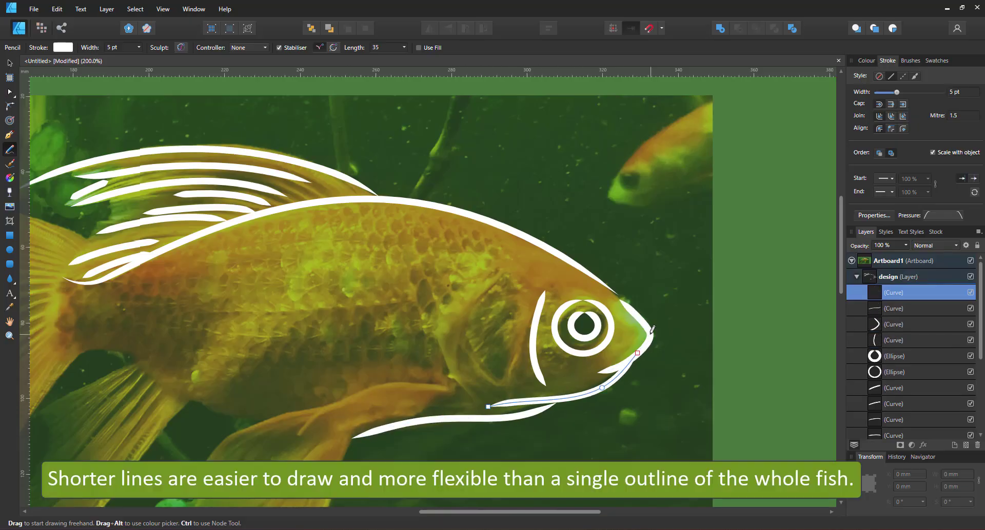
Trace the gill cover with curved Pencil strokes and add two short texture lines inside it
mouse_move(501, 277)
left_mouse_down()
mouse_move(457, 359)
mouse_move(476, 405)
mouse_move(527, 314)
left_mouse_up()
left_click_drag(479, 368, 511, 322)
left_click_drag(472, 349, 498, 316)
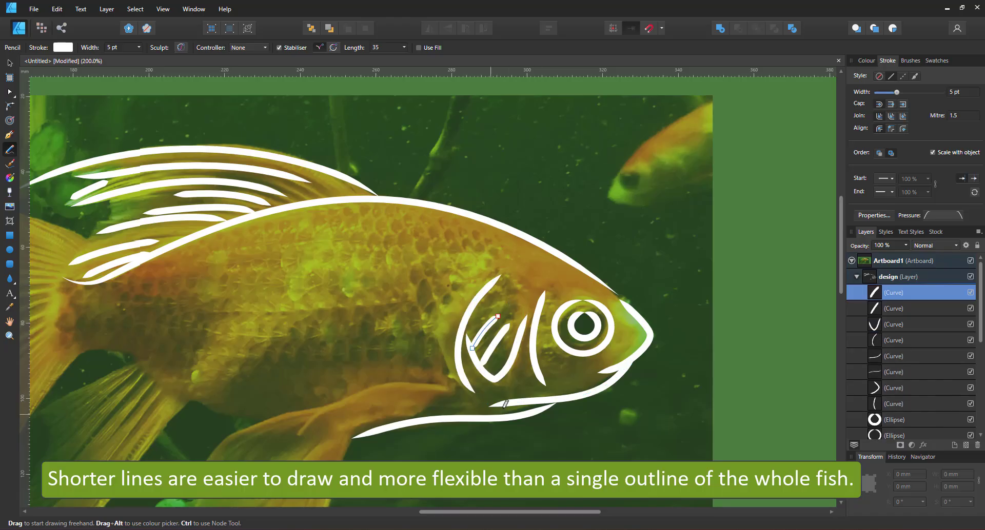
Trace the outline of the large fin below the gills, with separate Pencil strokes for its base, front edge and wavy rear edge
scroll(673, 384, "down", 3)
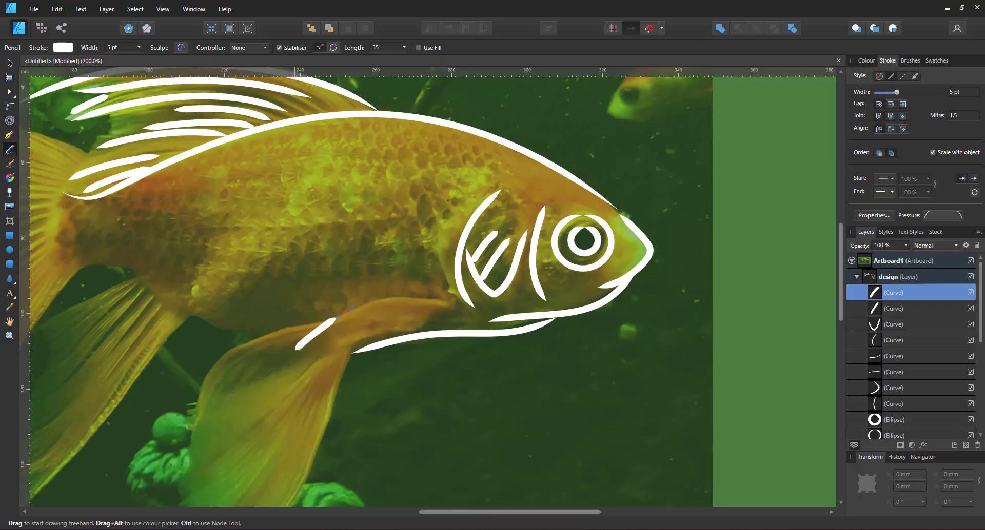
left_click_drag(352, 309, 458, 300)
left_click_drag(503, 512, 454, 512)
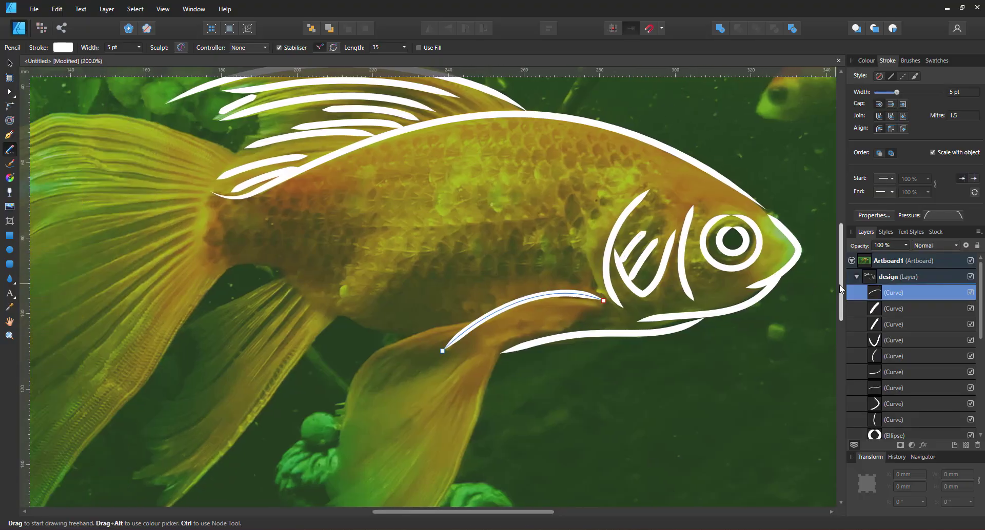
left_click_drag(841, 289, 841, 322)
left_click_drag(569, 222, 528, 229)
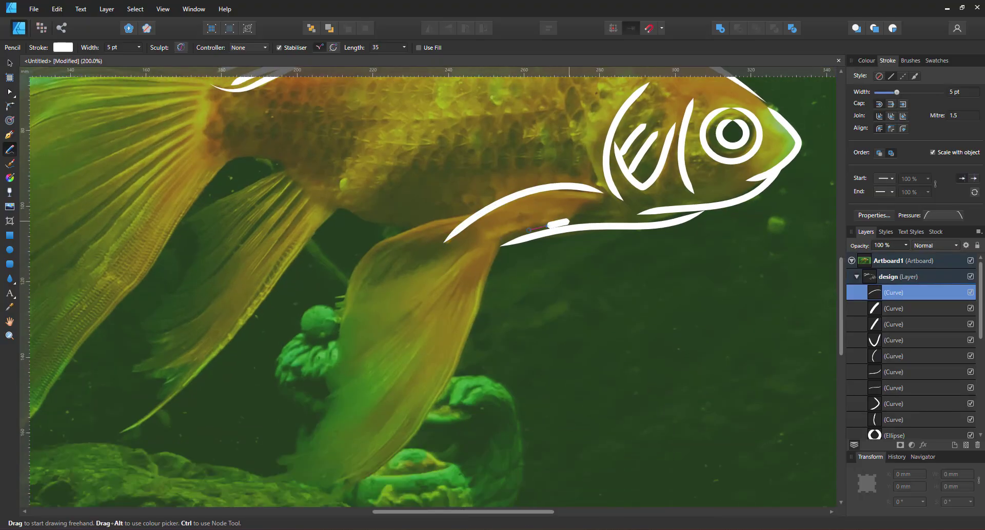
mouse_move(475, 300)
left_mouse_down()
mouse_move(401, 452)
mouse_move(269, 495)
left_mouse_up()
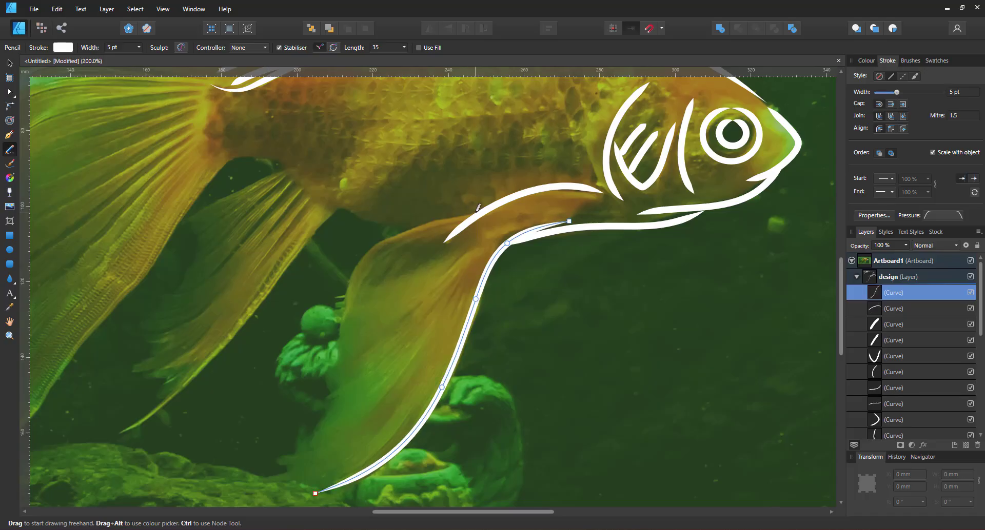
mouse_move(477, 207)
left_mouse_down()
mouse_move(355, 261)
mouse_move(344, 336)
left_mouse_up()
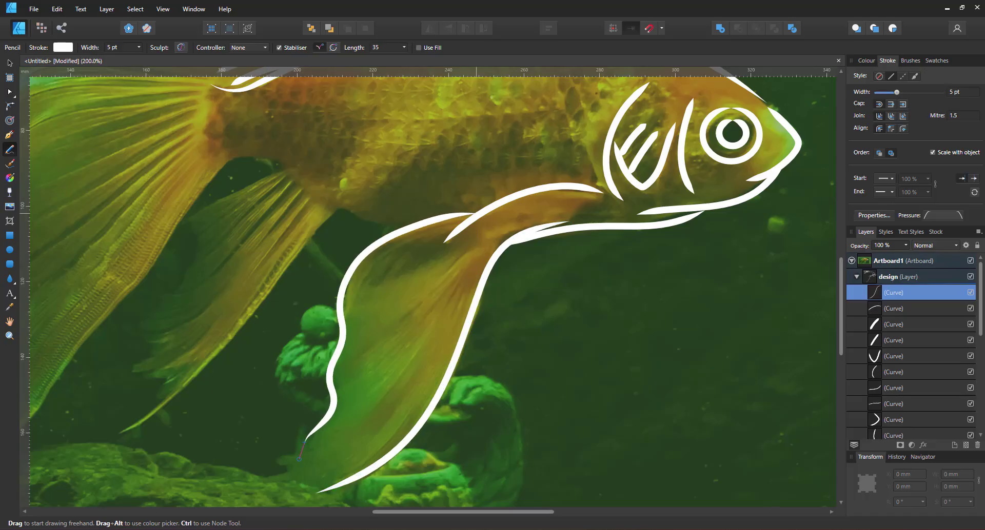
Add flowing texture lines inside the large lower fin, following its rays and its rear edge
mouse_move(299, 458)
left_mouse_down()
mouse_move(290, 465)
mouse_move(330, 454)
mouse_move(393, 393)
mouse_move(439, 293)
mouse_move(471, 256)
left_mouse_up()
left_click_drag(487, 245, 421, 367)
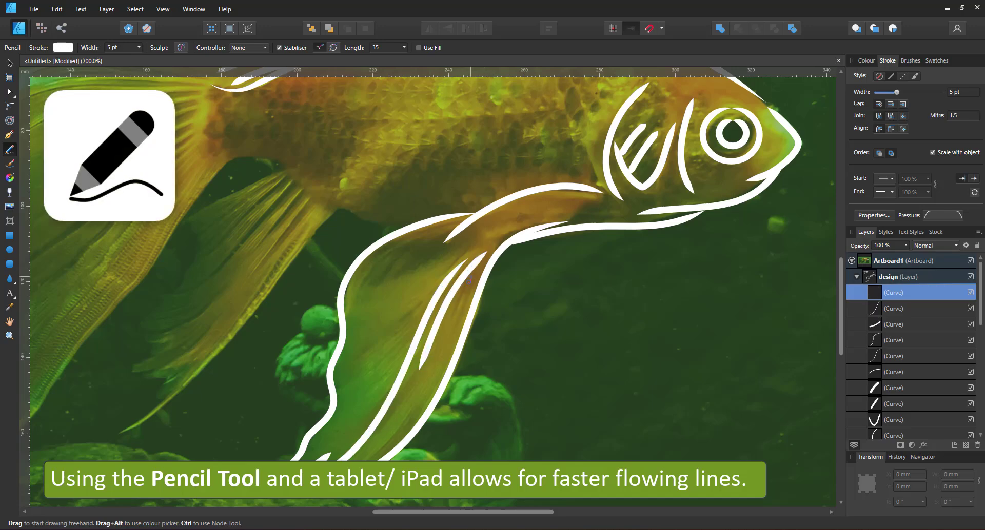
left_click_drag(469, 280, 421, 399)
mouse_move(409, 329)
left_mouse_down()
mouse_move(353, 380)
mouse_move(349, 404)
left_mouse_up()
left_click_drag(398, 245, 490, 209)
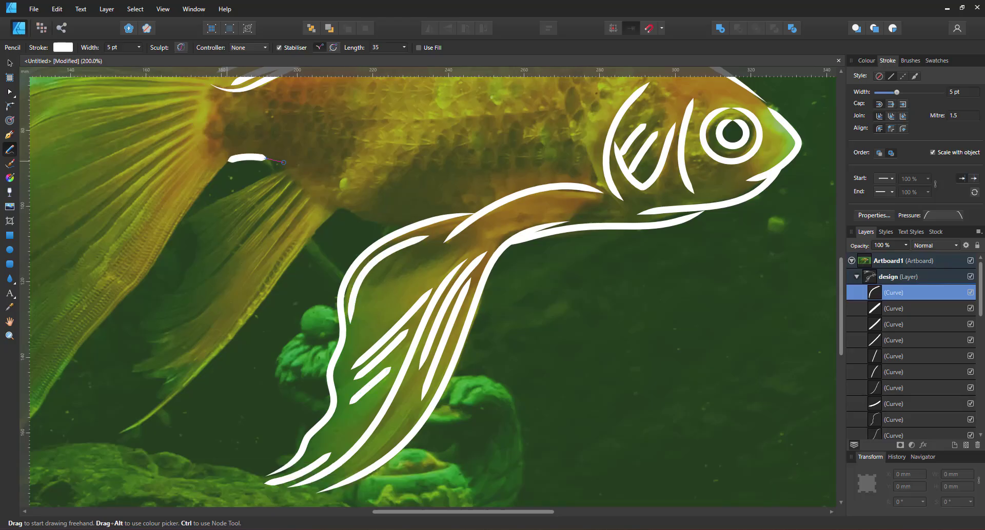
Trace the belly line from the tail base to the large lower fin, and the front edge of the small rear fin
left_click_drag(435, 222, 436, 222)
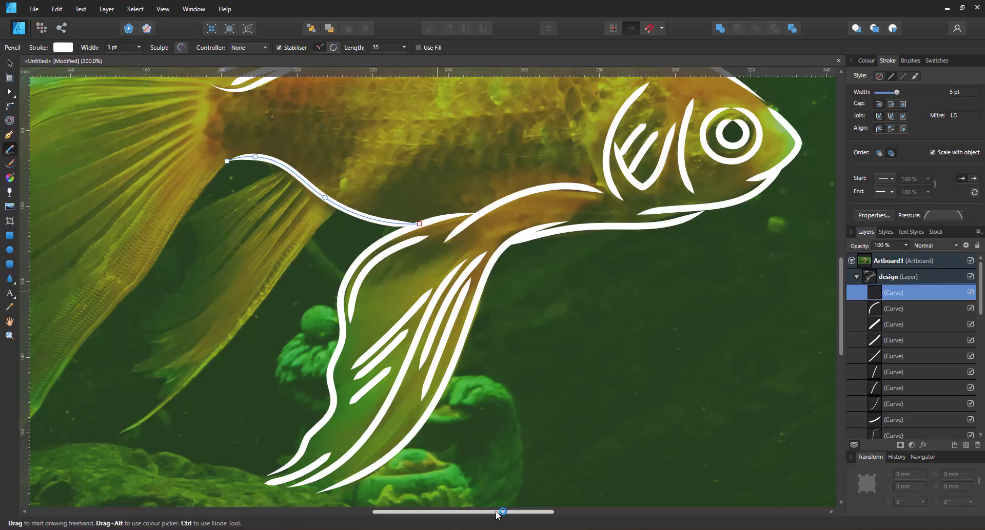
scroll(436, 222, "left", 5)
mouse_move(545, 208)
left_mouse_down()
mouse_move(437, 342)
mouse_move(327, 431)
left_mouse_up()
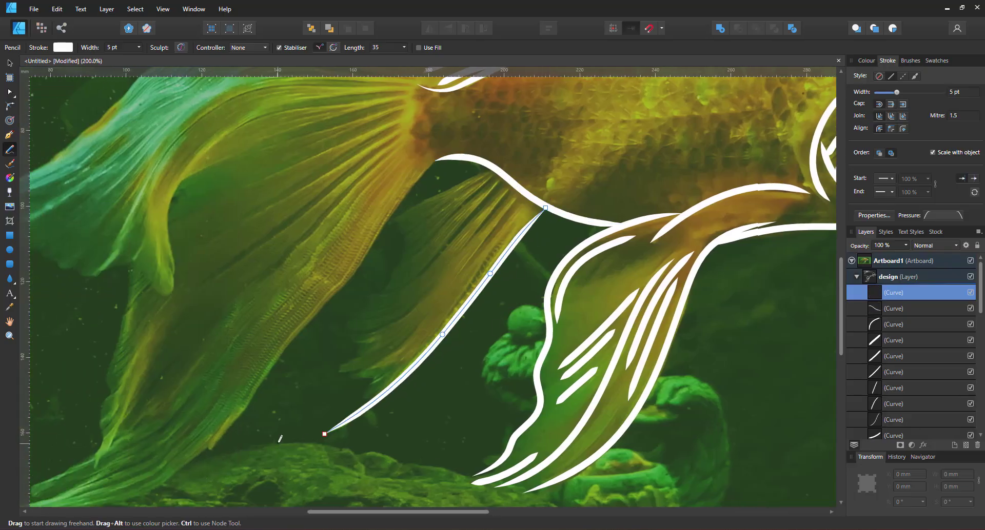
Fill the small rear fin with long and short Pencil strokes that follow its rays from the belly line outwards
left_click_drag(491, 172, 394, 224)
left_click_drag(460, 200, 395, 237)
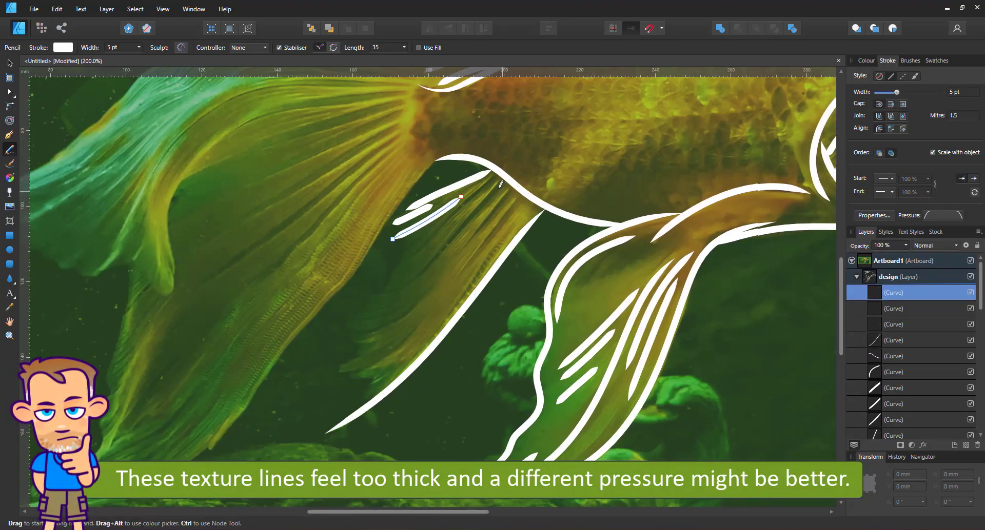
left_click_drag(490, 172, 387, 289)
left_click_drag(508, 190, 341, 331)
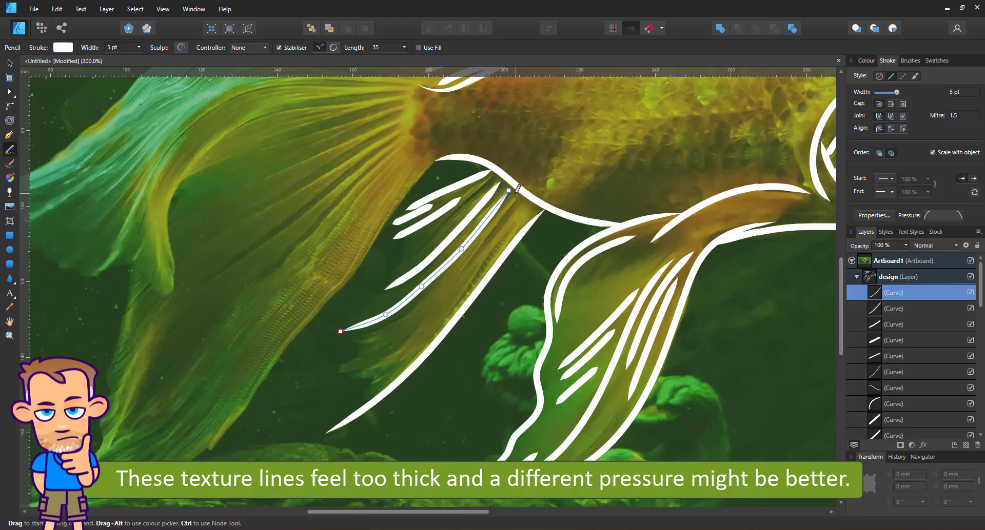
mouse_move(517, 191)
left_mouse_down()
mouse_move(347, 345)
mouse_move(423, 314)
mouse_move(347, 344)
mouse_move(392, 377)
left_mouse_up()
left_click_drag(346, 402, 369, 392)
left_click_drag(343, 360, 401, 328)
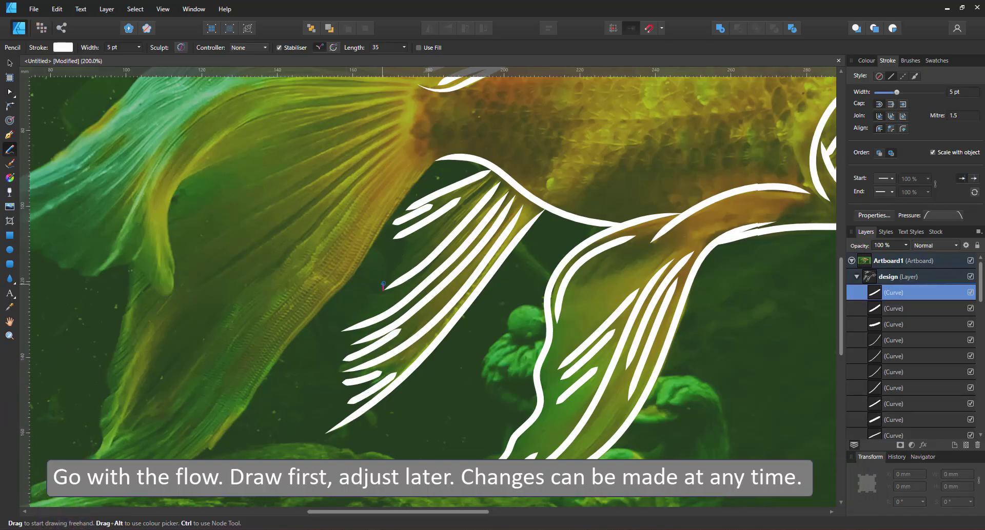
left_click_drag(382, 285, 443, 221)
Trace the tail fin's upper edge from its tip to the tail base, plus two flowing lines beneath it
scroll(416, 266, "up", 5)
scroll(416, 265, "left", 4)
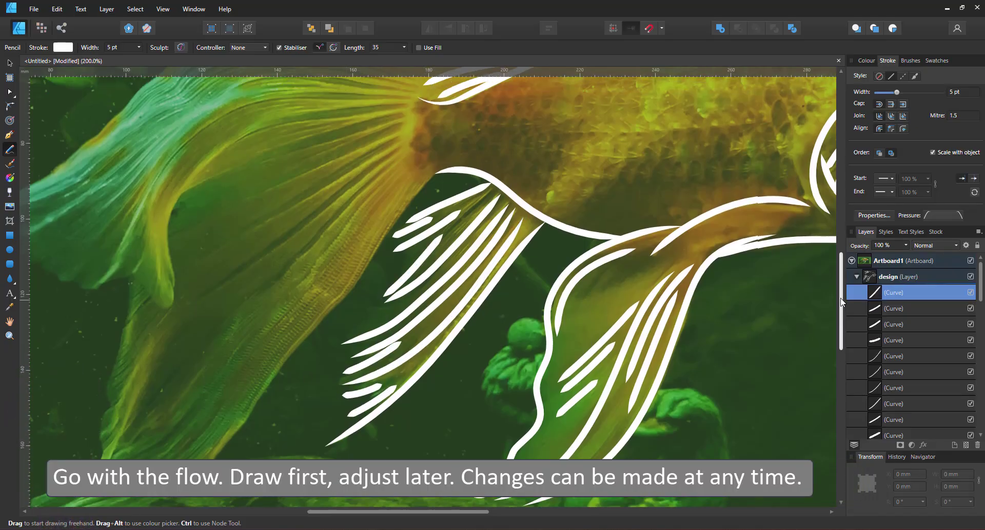
scroll(285, 446, "left", 3)
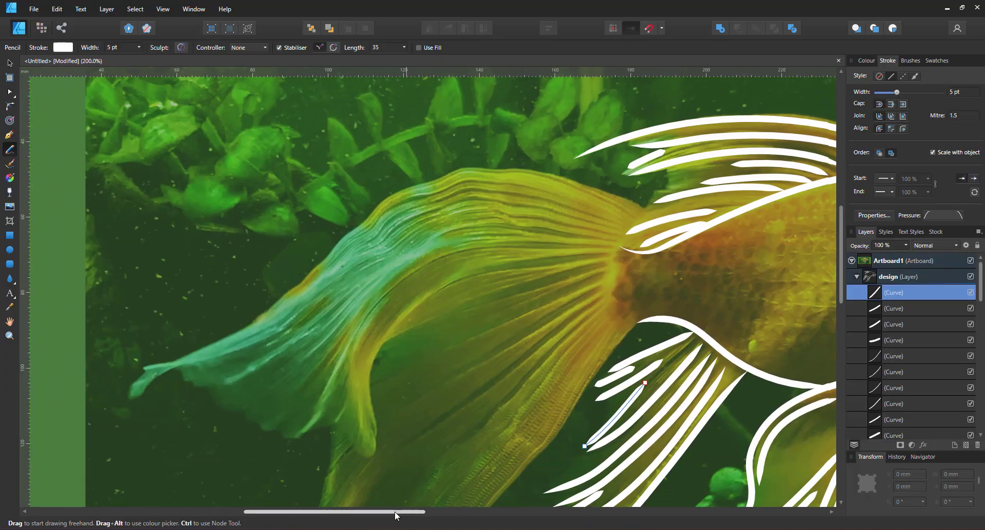
left_click_drag(252, 341, 336, 280)
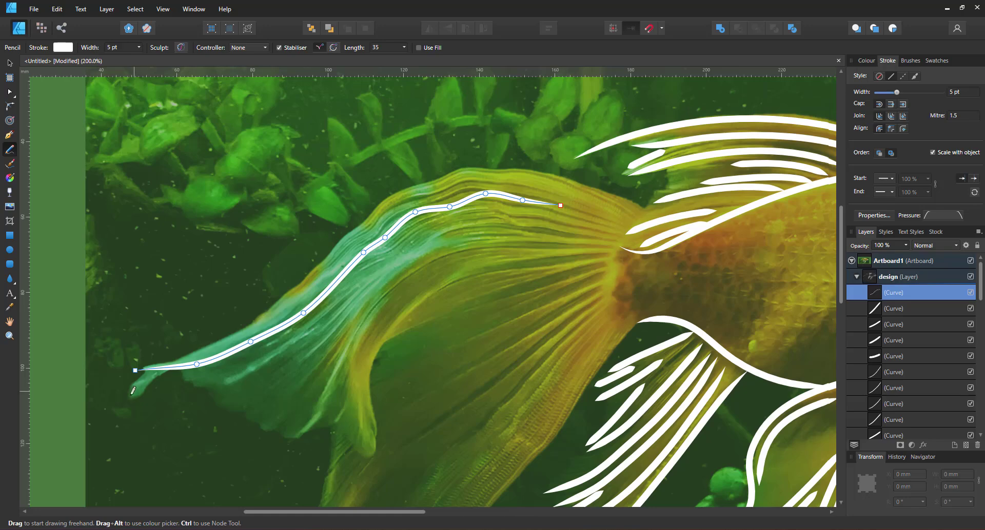
mouse_move(133, 392)
left_mouse_down()
mouse_move(181, 353)
mouse_move(255, 322)
mouse_move(390, 195)
mouse_move(470, 166)
mouse_move(554, 171)
mouse_move(627, 207)
mouse_move(675, 217)
left_mouse_up()
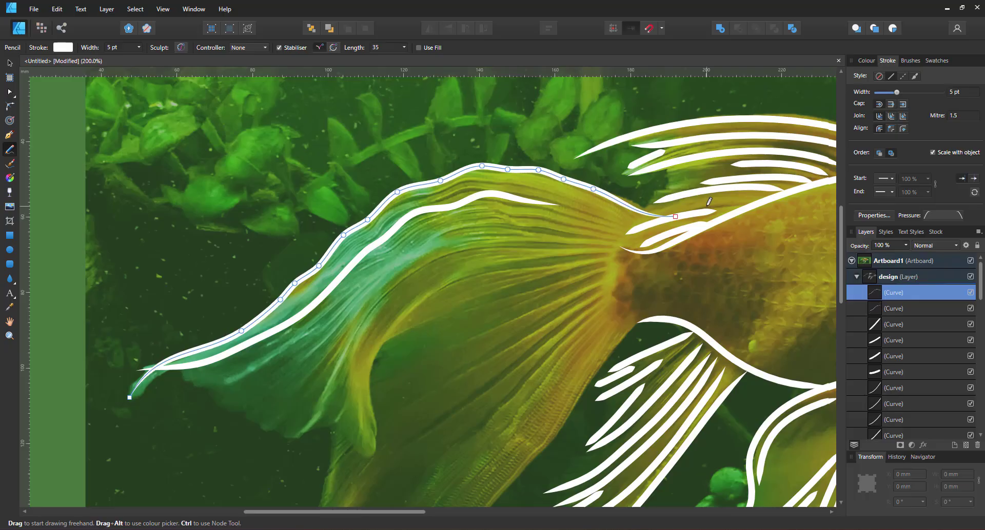
left_click_drag(335, 261, 355, 244)
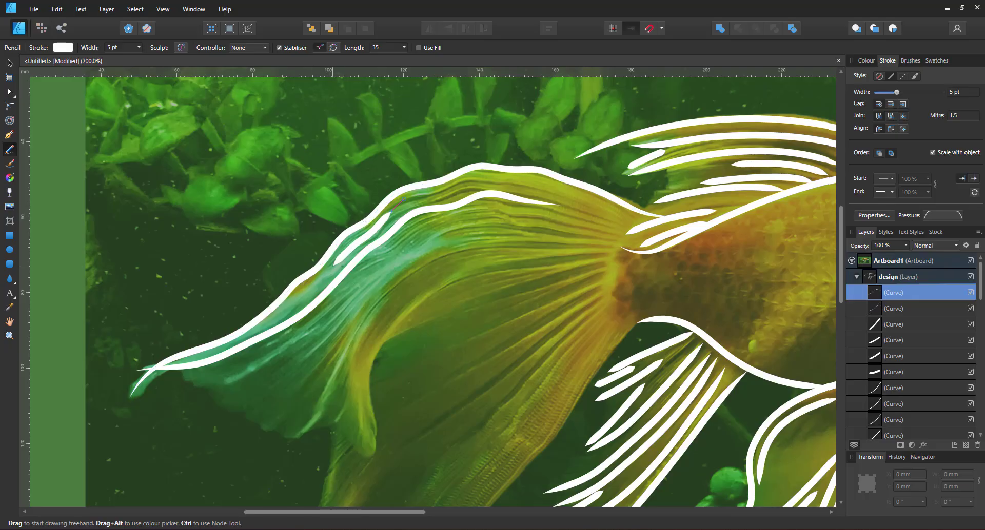
mouse_move(486, 178)
left_mouse_down()
mouse_move(563, 187)
mouse_move(623, 219)
left_mouse_up()
Trace the wavy lower edge of the tail's upper lobe, its rounded tip and the inner curve back towards the tail base
mouse_move(205, 383)
left_mouse_down()
mouse_move(187, 378)
mouse_move(254, 421)
left_mouse_up()
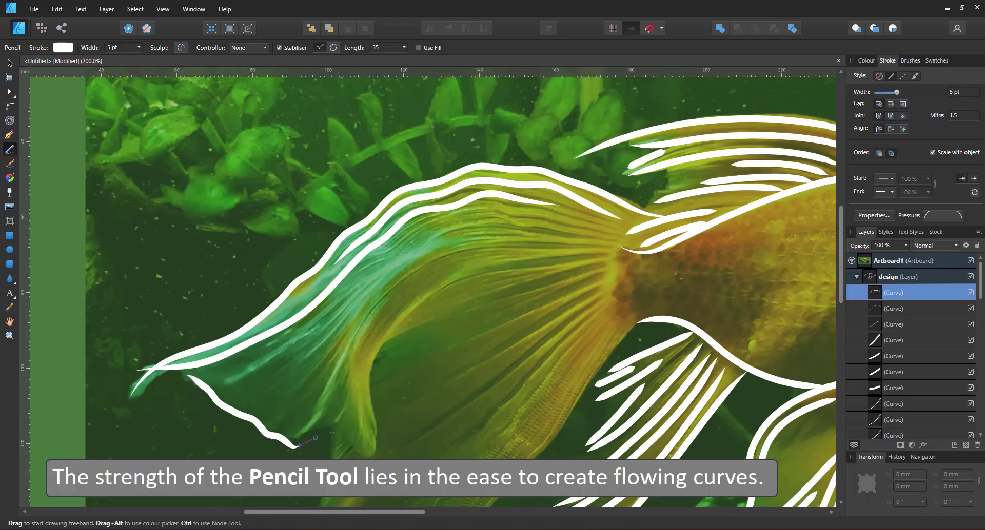
left_click_drag(342, 422, 354, 454)
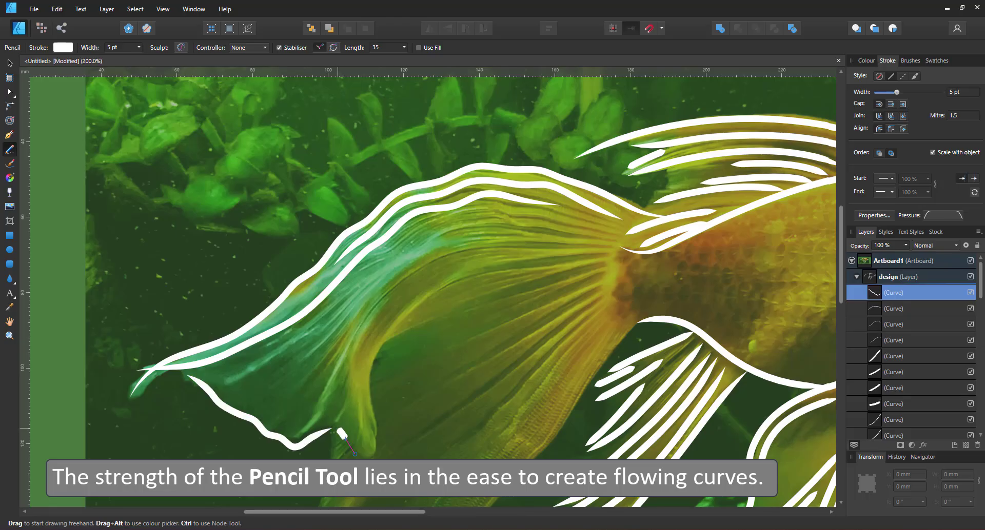
mouse_move(375, 420)
left_mouse_down()
mouse_move(389, 331)
mouse_move(505, 258)
mouse_move(590, 257)
left_mouse_up()
Add long flowing ray lines and one short stroke inside the tail's upper lobe
mouse_move(303, 429)
left_mouse_down()
mouse_move(350, 342)
mouse_move(442, 253)
mouse_move(591, 241)
left_mouse_up()
mouse_move(224, 376)
left_mouse_down()
mouse_move(259, 365)
mouse_move(405, 245)
mouse_move(564, 218)
mouse_move(644, 257)
left_mouse_up()
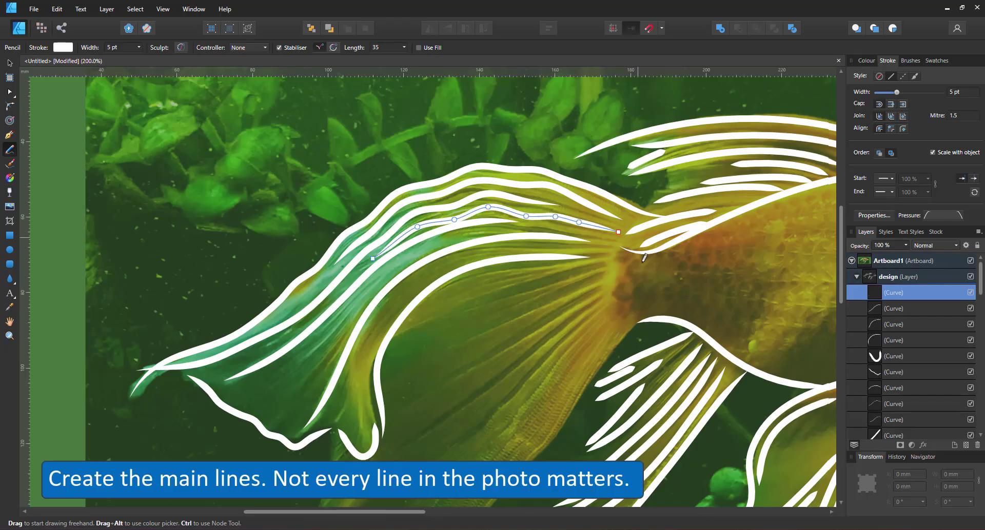
left_click_drag(283, 374, 364, 297)
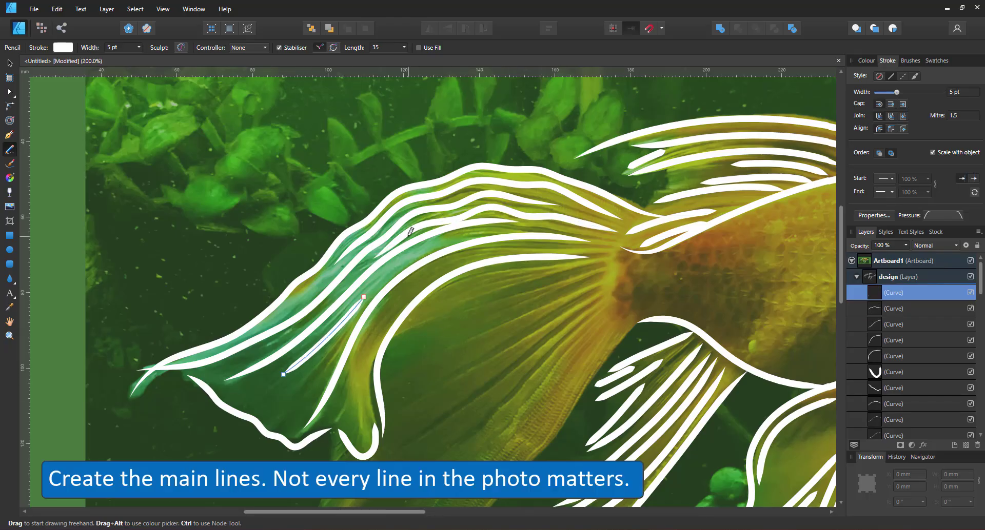
scroll(831, 287, "down", 3)
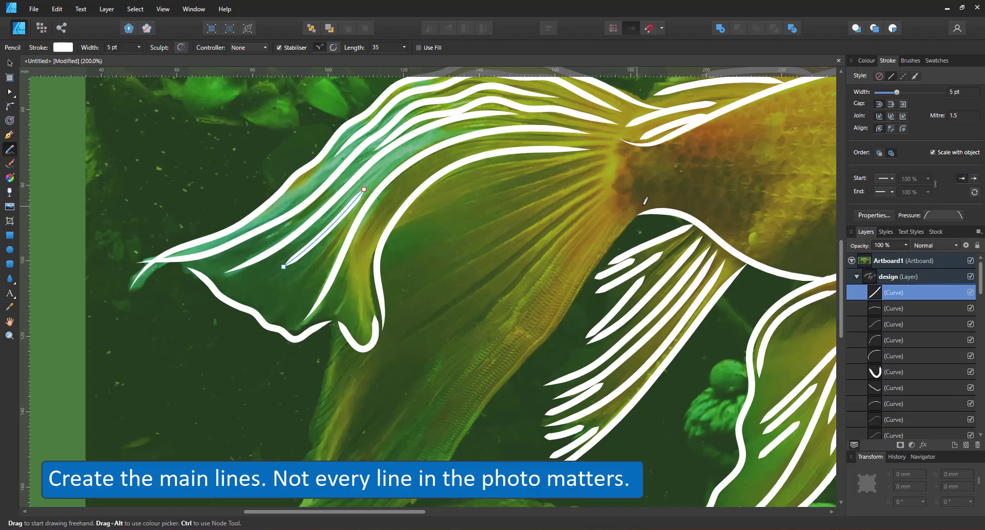
Trace the tail's lower lobe edge from the tail base to its tip, then add long flowing lines inside it
scroll(645, 201, "down", 2)
scroll(813, 285, "down", 1)
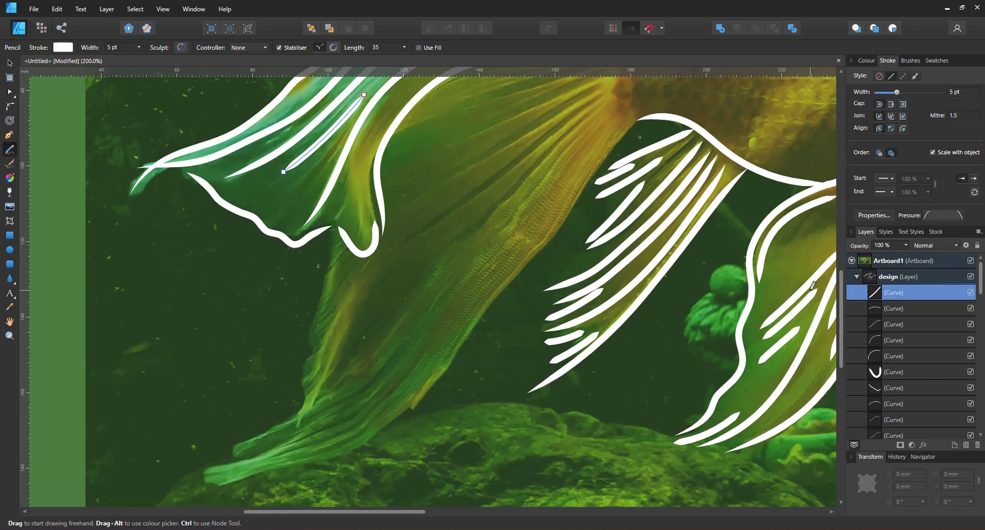
left_click_drag(642, 117, 401, 419)
mouse_move(437, 366)
left_mouse_down()
mouse_move(405, 405)
mouse_move(338, 454)
mouse_move(207, 481)
left_mouse_up()
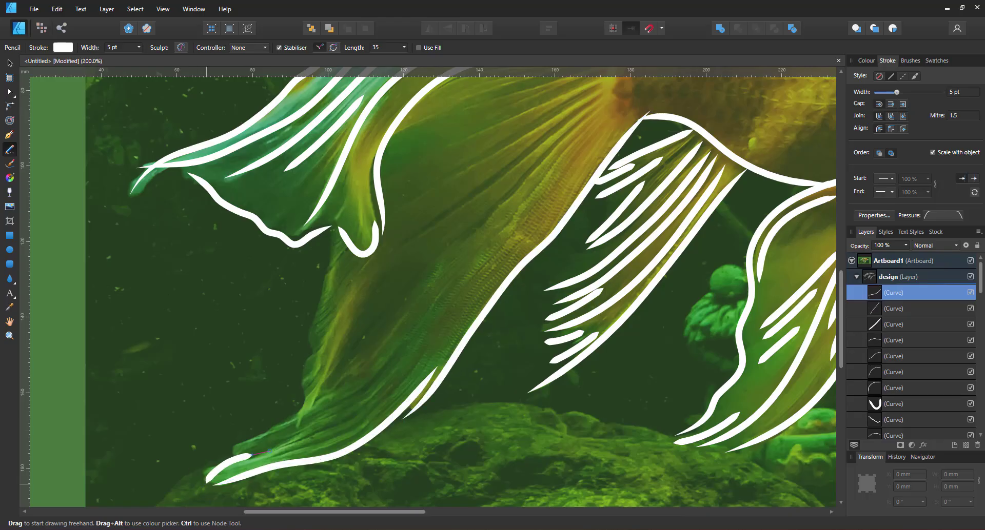
mouse_move(251, 455)
left_mouse_down()
mouse_move(317, 430)
mouse_move(372, 389)
mouse_move(520, 213)
left_mouse_up()
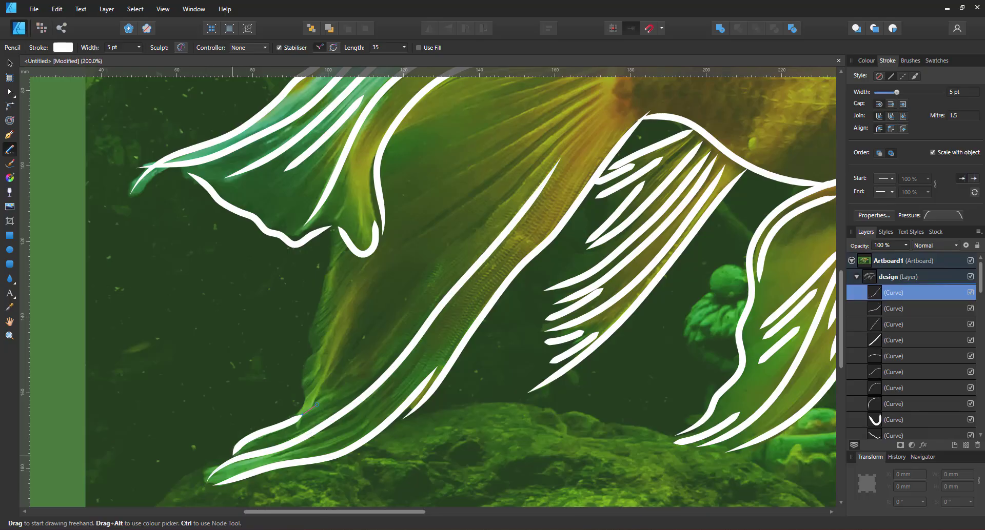
mouse_move(308, 408)
left_mouse_down()
mouse_move(349, 388)
mouse_move(440, 283)
mouse_move(534, 148)
left_mouse_up()
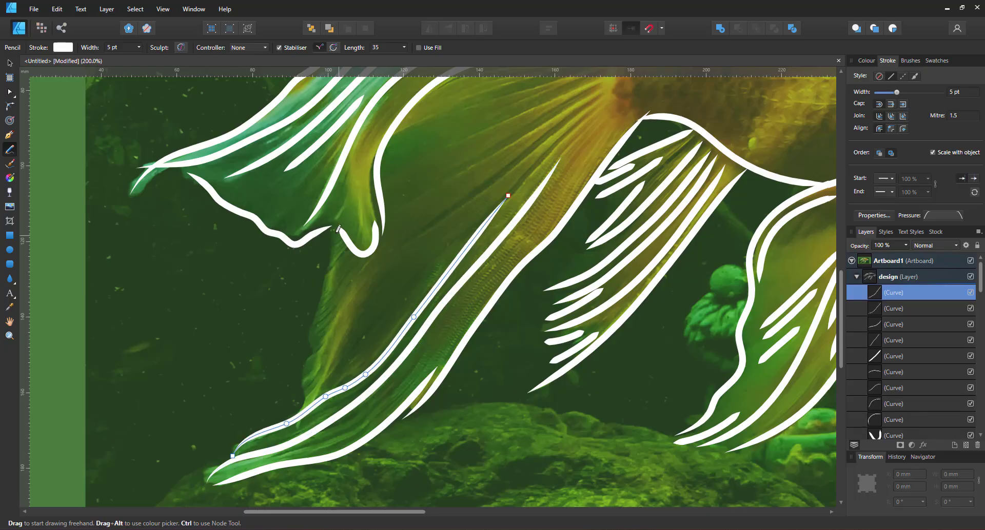
Trace the lower lobe's wavy inner edge below the upper lobe's rounded tip with overlapping curved strokes
mouse_move(338, 228)
left_mouse_down()
mouse_move(306, 340)
mouse_move(323, 366)
mouse_move(333, 335)
mouse_move(303, 386)
left_mouse_up()
left_click_drag(359, 298, 315, 380)
left_click_drag(295, 432, 292, 434)
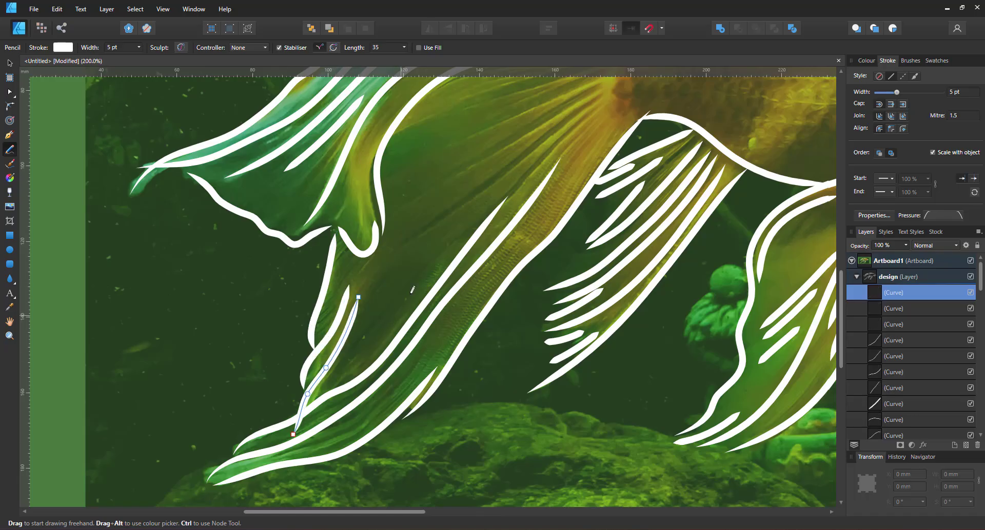
Fill the middle of the tail fin with long Pencil ray strokes that converge on the tail base
scroll(568, 267, "up", 5)
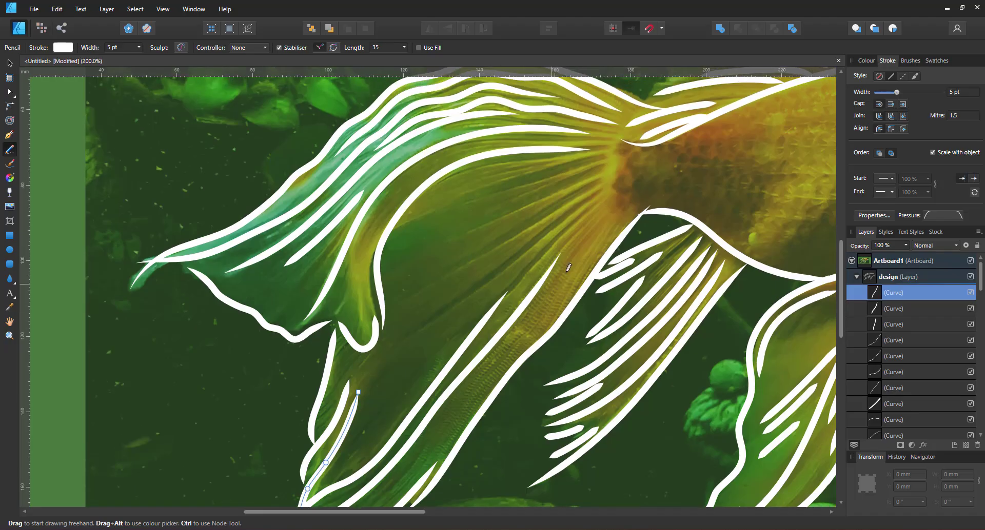
left_click_drag(419, 323, 598, 193)
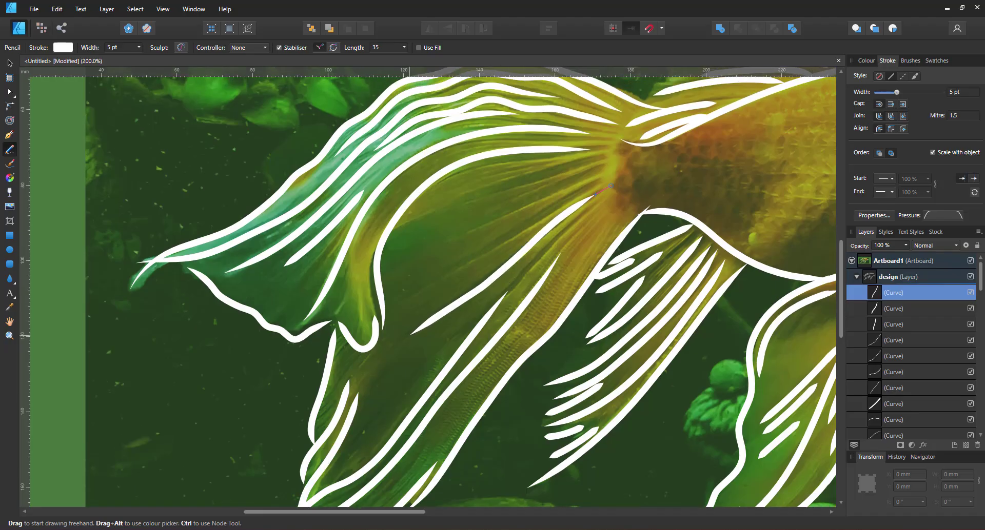
key("ctrl+z")
left_click_drag(433, 282, 615, 172)
left_click_drag(432, 248, 614, 166)
left_click_drag(462, 202, 607, 160)
mouse_move(442, 184)
left_mouse_down()
mouse_move(502, 165)
mouse_move(606, 154)
left_mouse_up()
Extend the two long lower-lobe lines up to the tail base with the Node tool and adjust their curvature
key("a")
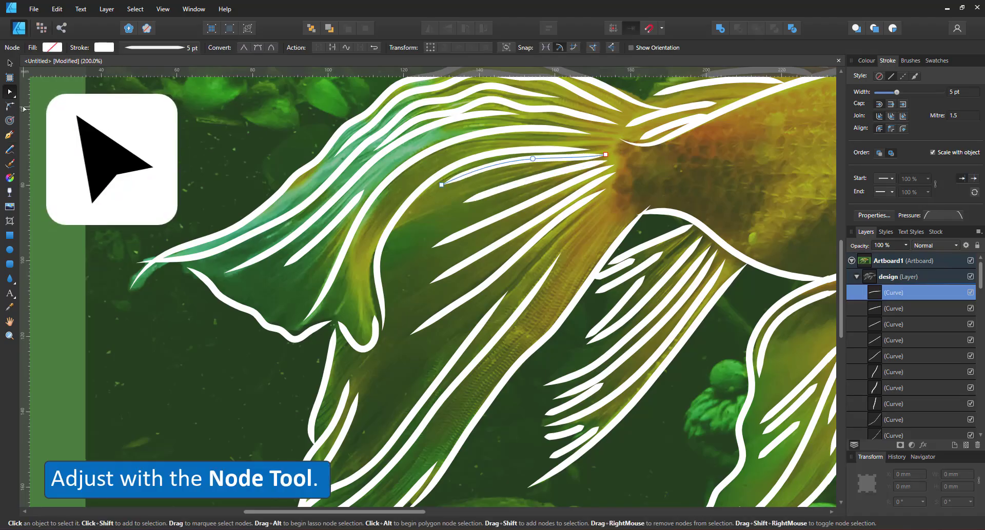
left_click(483, 325)
left_click_drag(507, 291, 609, 197)
left_click(550, 268)
left_click_drag(559, 254, 617, 200)
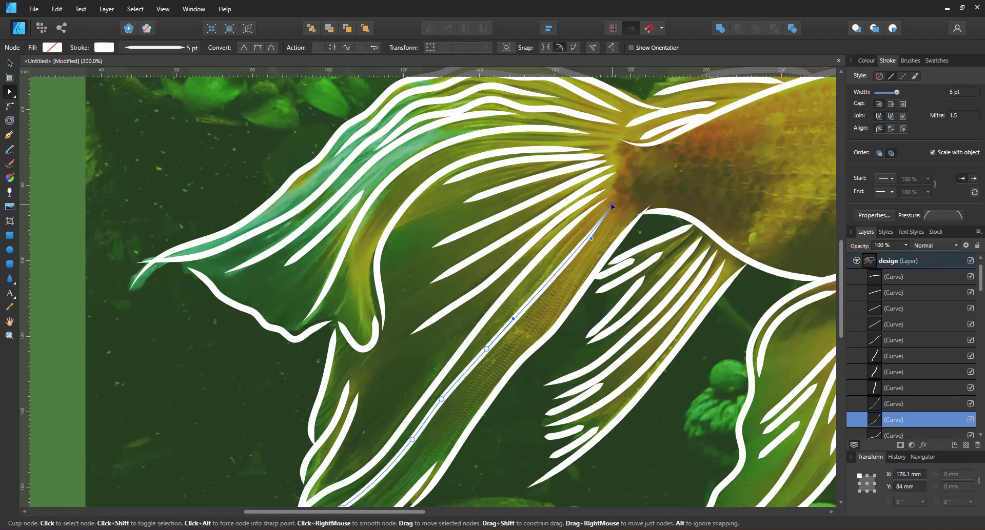
left_click_drag(594, 231, 559, 238)
Add a Pencil ray from the tail base down between the extended line and the lower lobe's outer edge
left_click(11, 137)
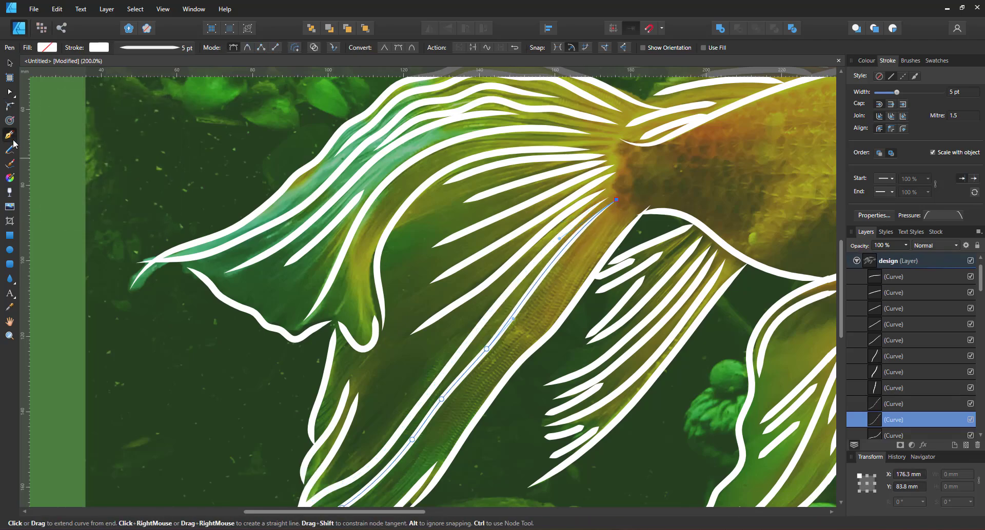
left_click(9, 148)
left_click_drag(620, 206, 498, 351)
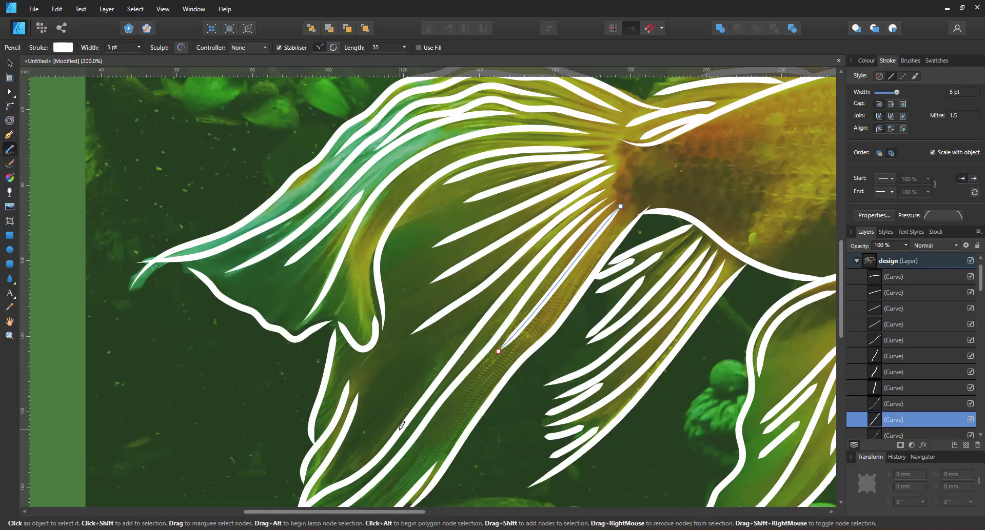
Collapse the design layer and lower the reference photo's opacity to 20% to check the line art
key("ctrl+0")
left_click(856, 260)
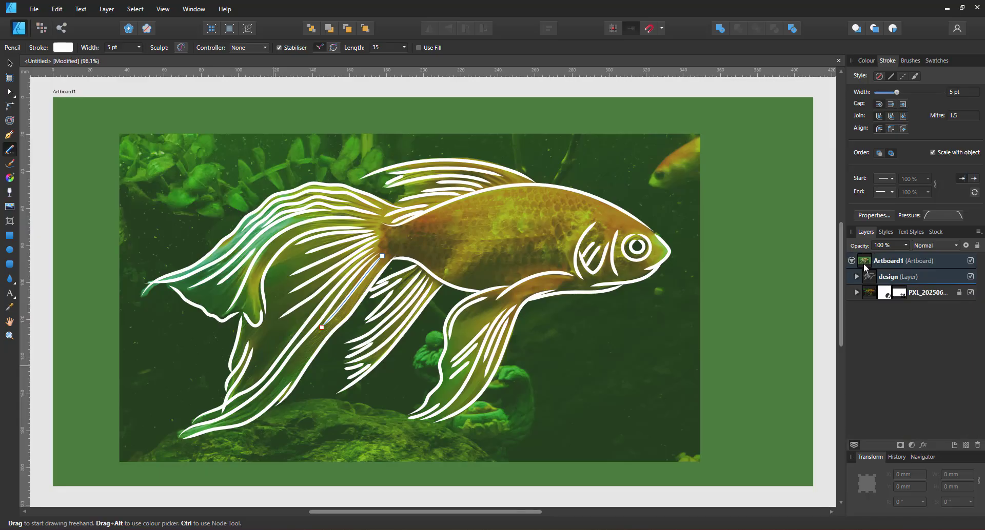
left_click(915, 293)
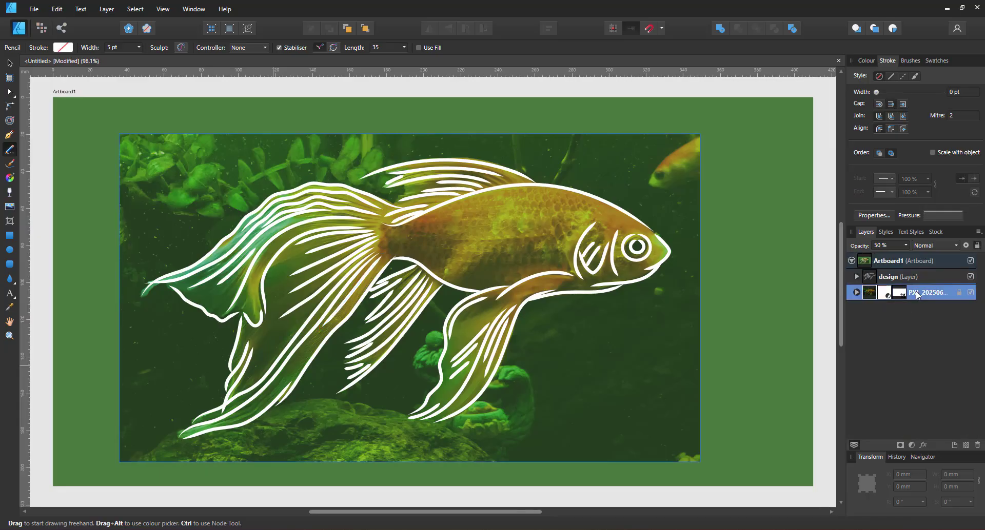
key("1")
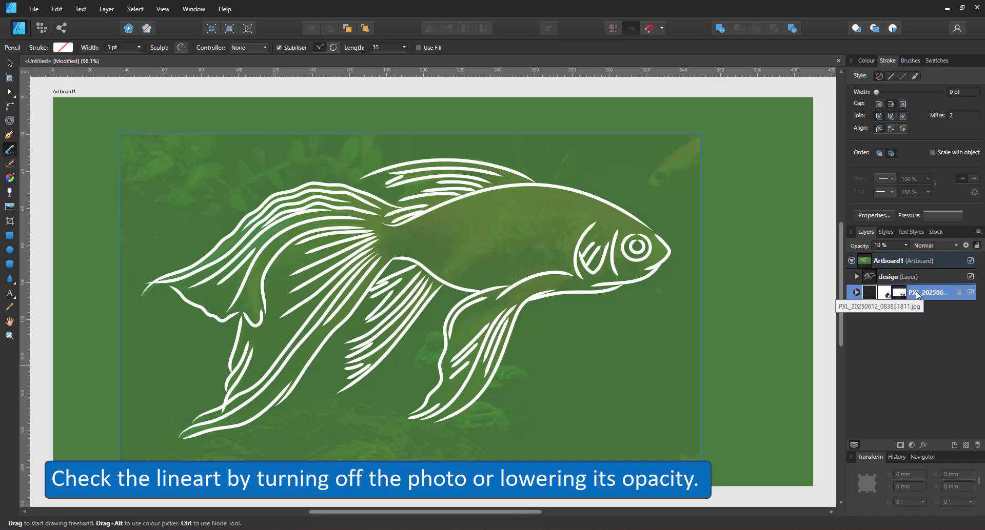
key("2")
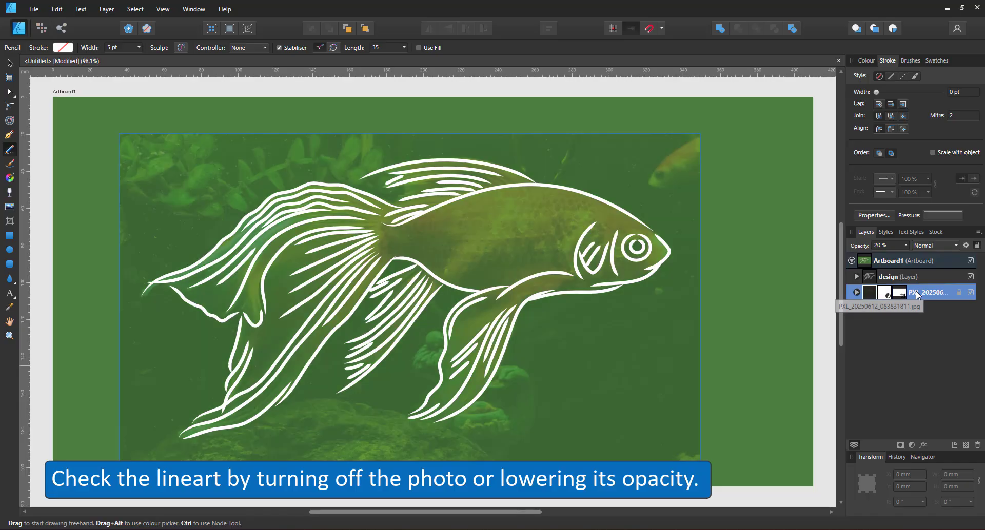
Compare the saved pressure profiles on the whole design layer and keep the arched one that peaks mid-stroke
left_click(12, 68)
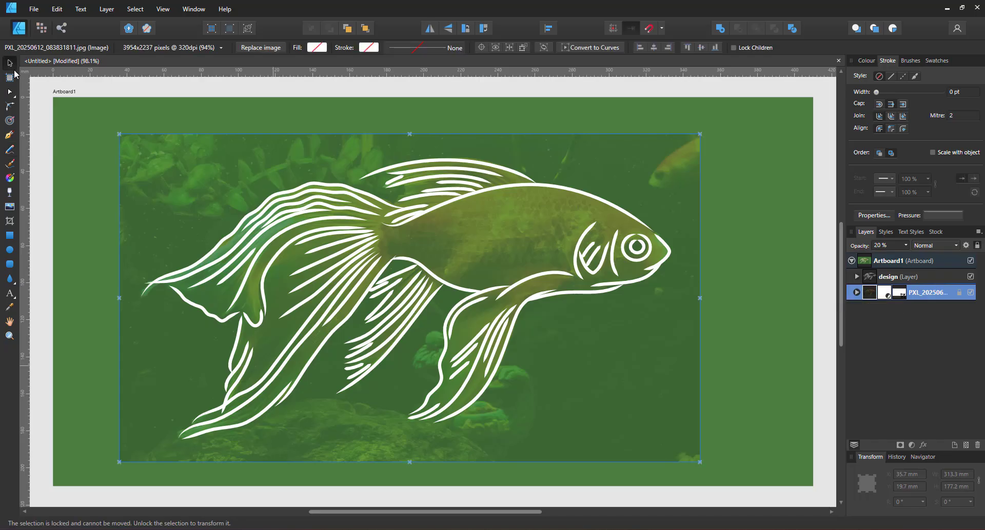
left_click(912, 276)
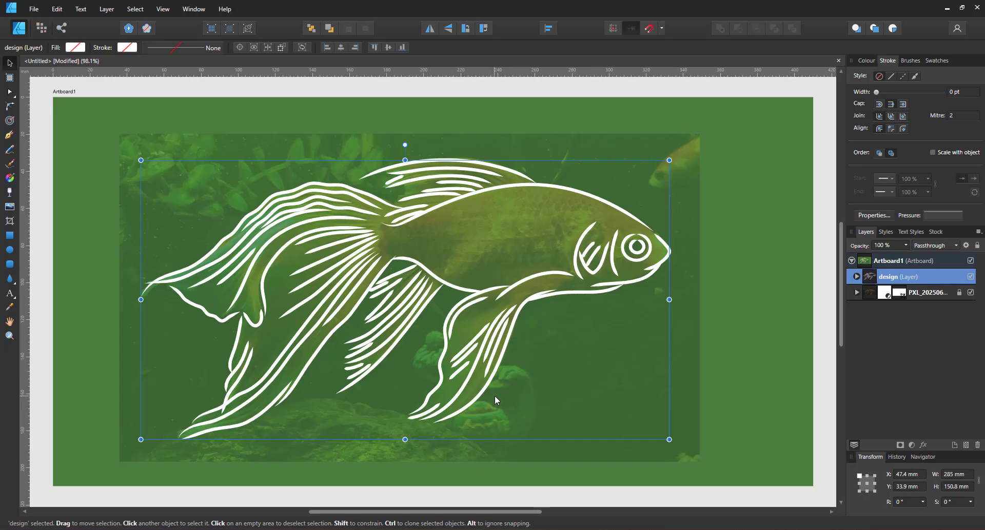
left_click(942, 216)
left_click(851, 327)
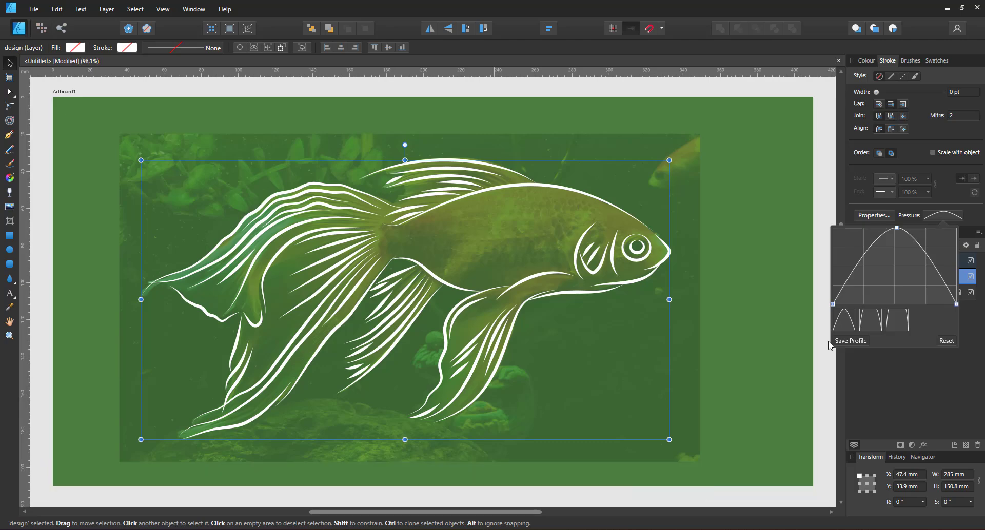
left_click(870, 325)
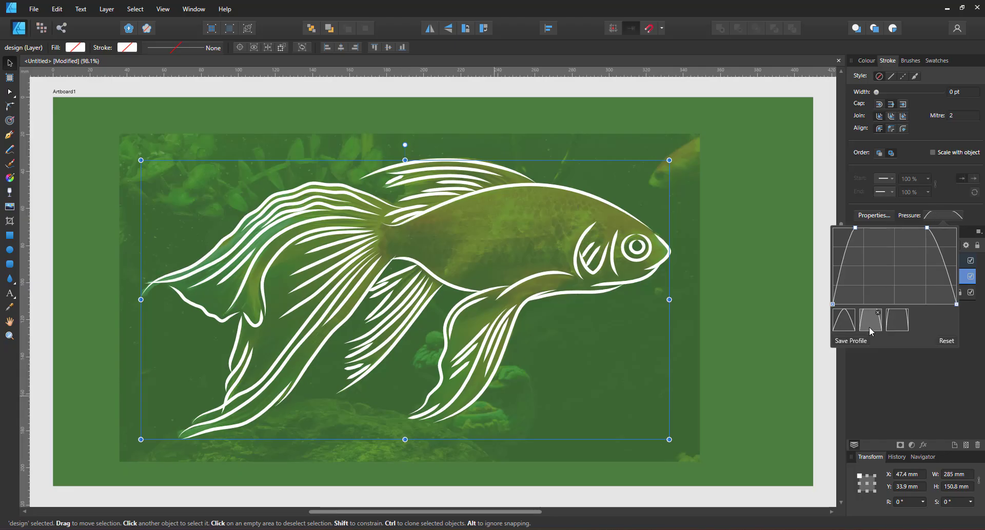
left_click(898, 324)
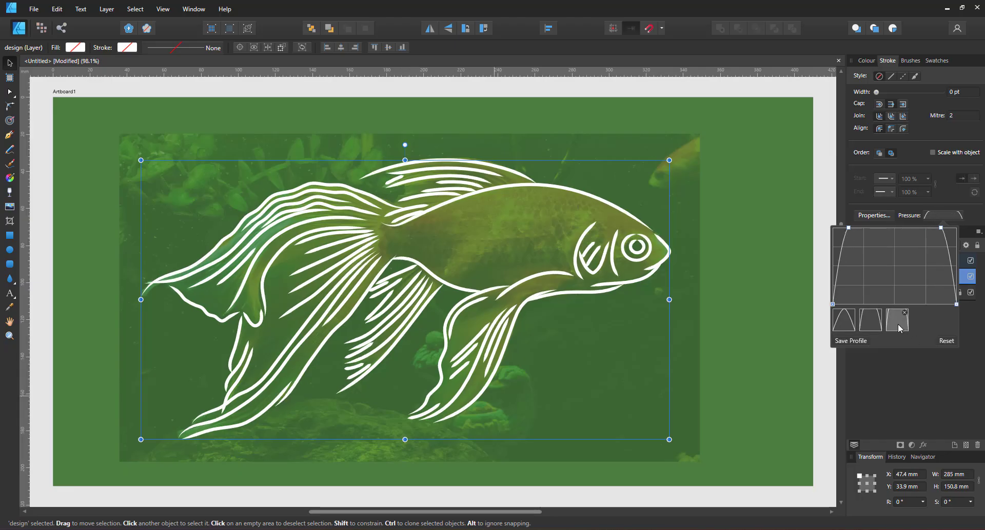
left_click(844, 324)
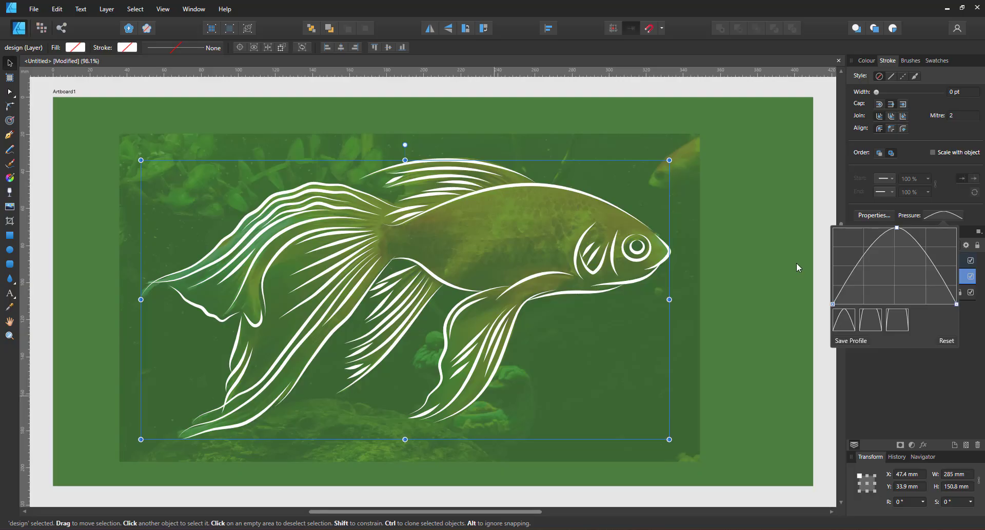
left_click(819, 284)
Draw another curved Pencil line behind the gill cover, inside the design layer
key("ctrl+plus")
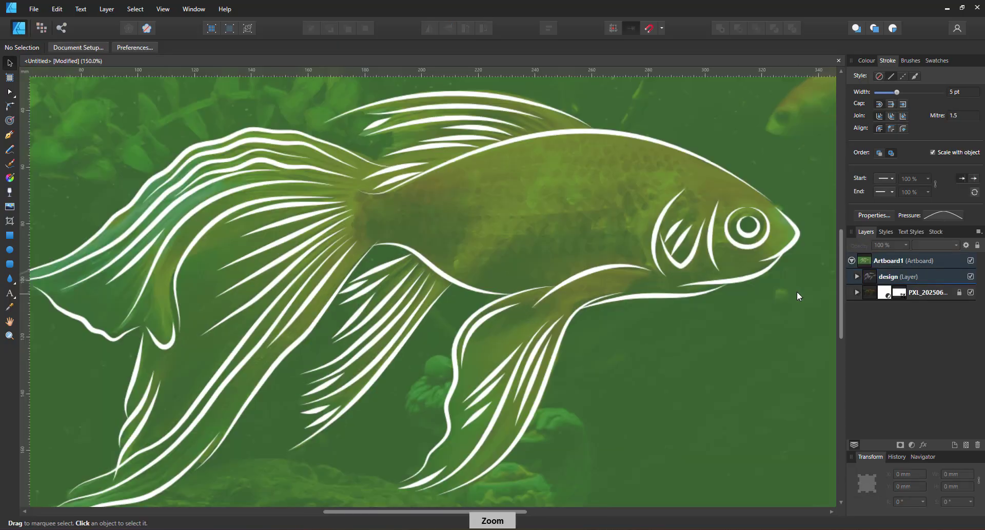
scroll(839, 292, "up", 2)
scroll(841, 291, "up", 2)
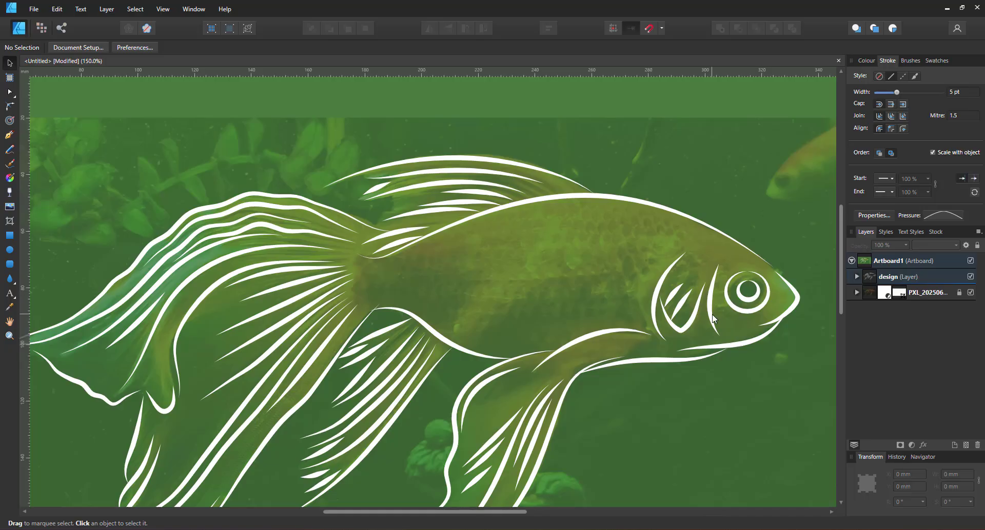
key("ctrl+plus")
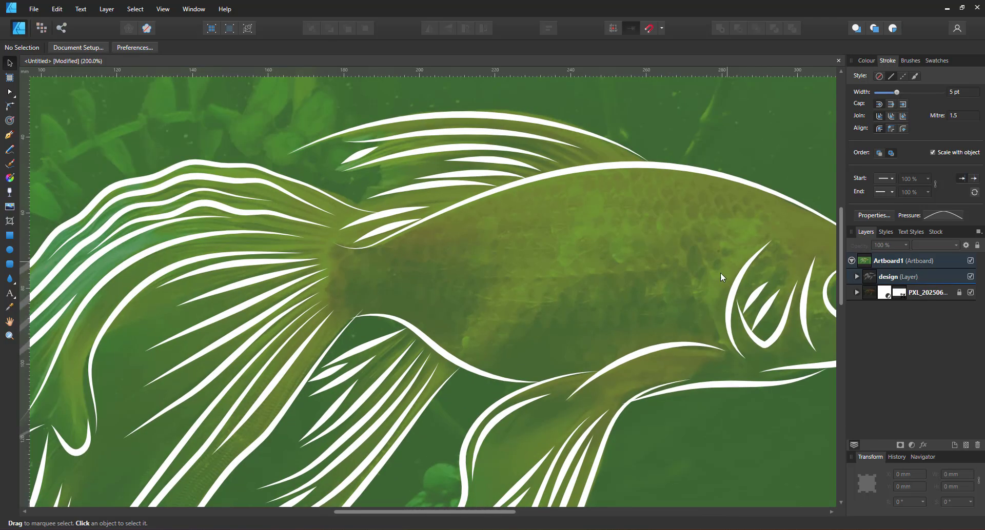
left_click(917, 277)
left_click(893, 293)
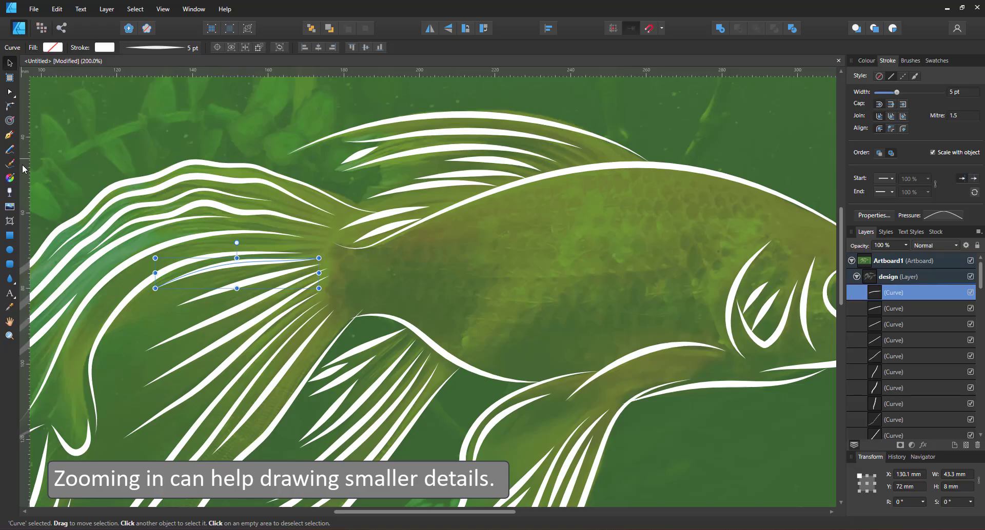
key("n")
mouse_move(728, 255)
left_mouse_down()
mouse_move(710, 282)
mouse_move(720, 341)
left_mouse_up()
Draw two small crescent scales on the upper body behind the head and refine their curves with the Node tool
mouse_move(671, 207)
left_mouse_down()
mouse_move(682, 212)
mouse_move(678, 190)
left_mouse_up()
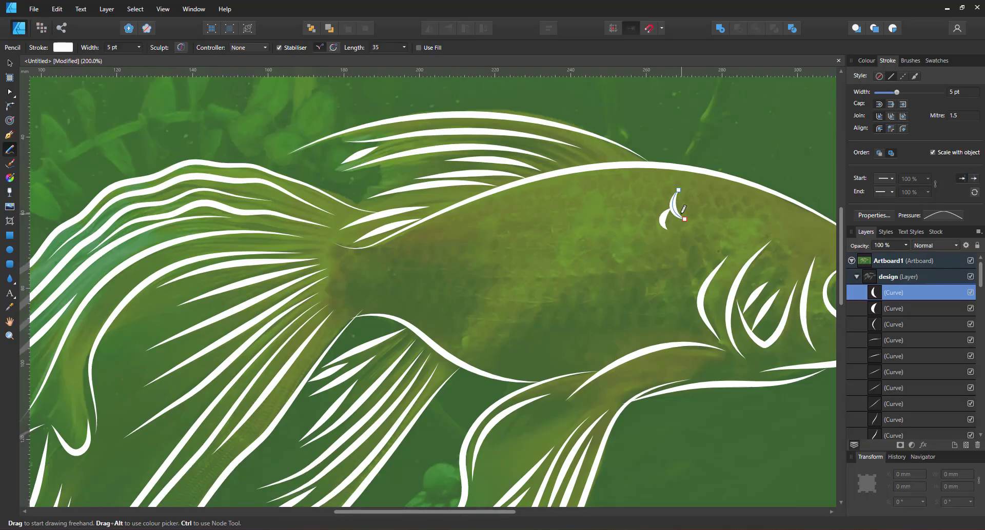
key("a")
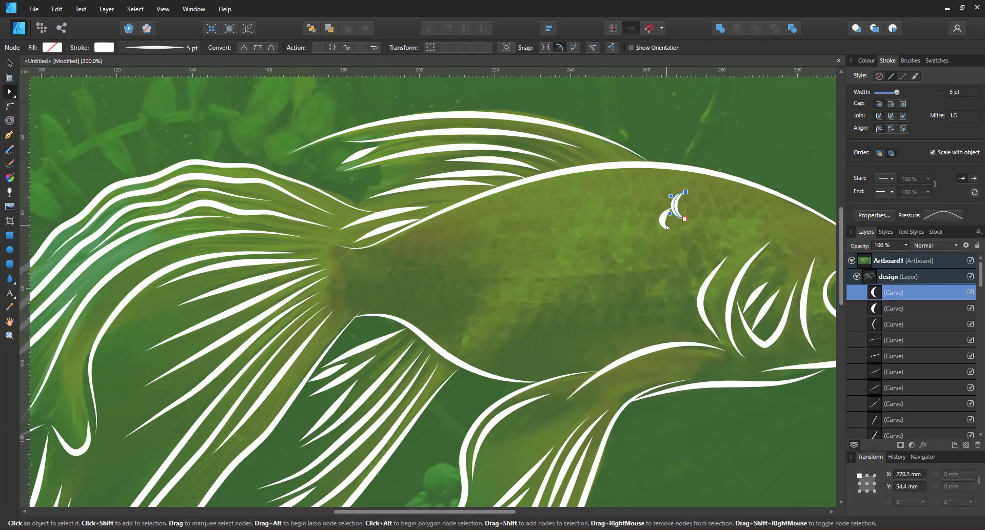
left_click(667, 227)
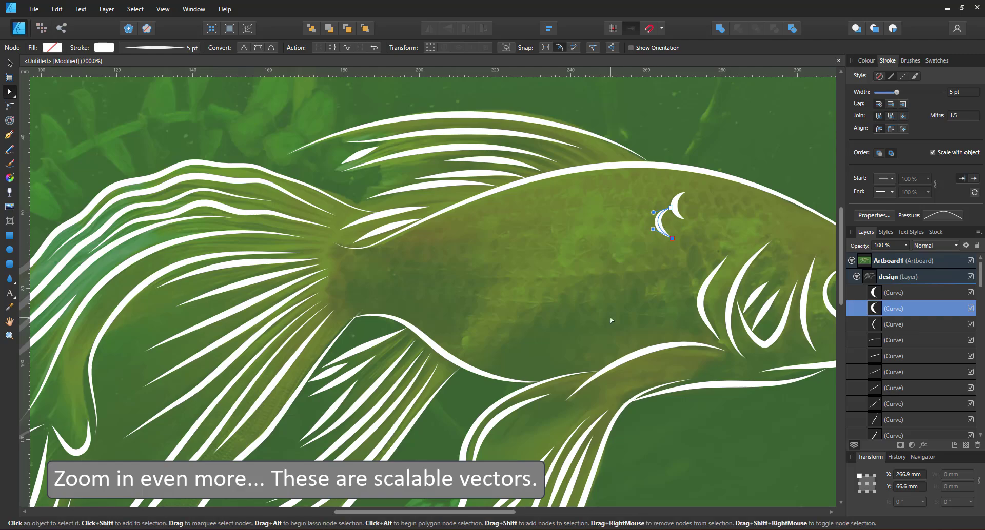
Add three more crescent Pencil scales beside and below the first pair, down towards the gill lines
scroll(611, 321, "up", 5)
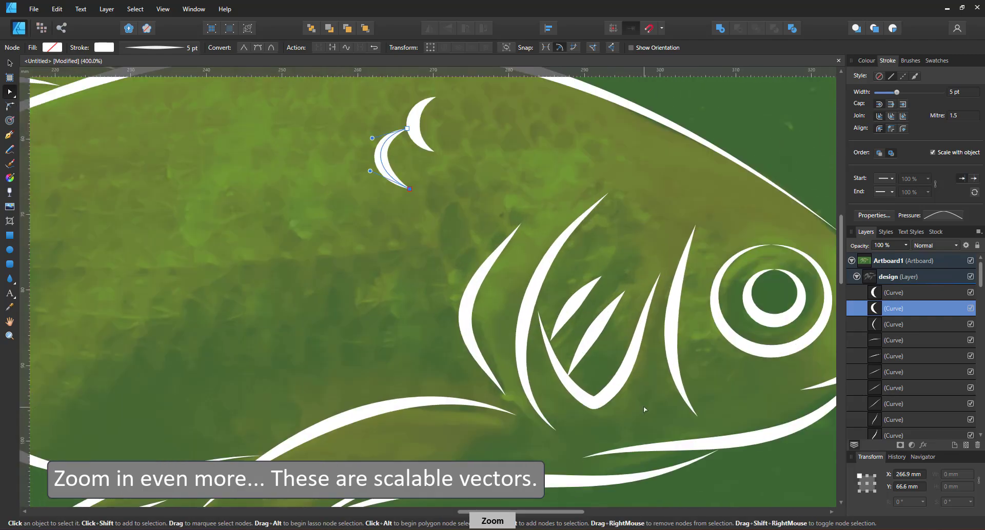
scroll(645, 410, "up", 3)
left_click(9, 149)
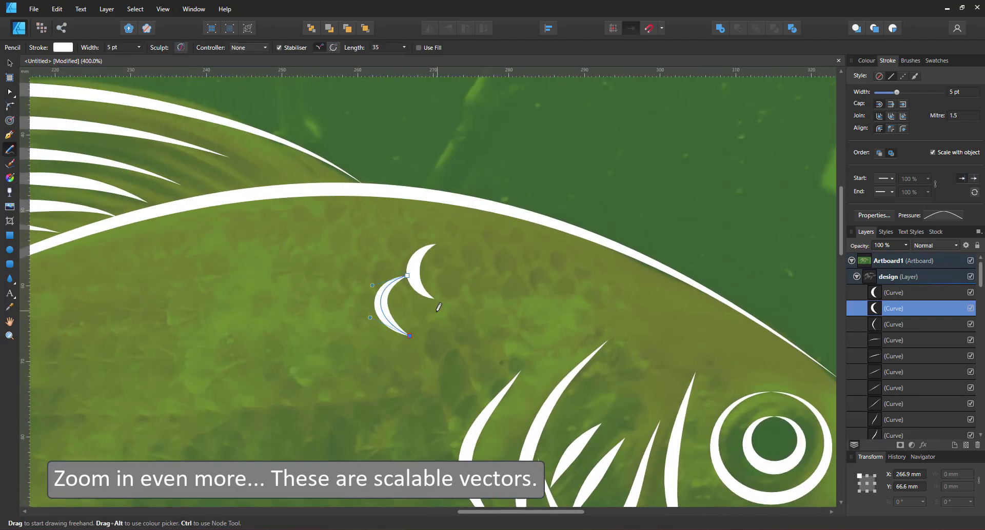
mouse_move(443, 265)
left_mouse_down()
mouse_move(432, 297)
mouse_move(450, 321)
mouse_move(419, 334)
mouse_move(434, 379)
left_mouse_up()
mouse_move(456, 344)
left_mouse_down()
mouse_move(439, 363)
mouse_move(432, 409)
mouse_move(467, 424)
left_mouse_up()
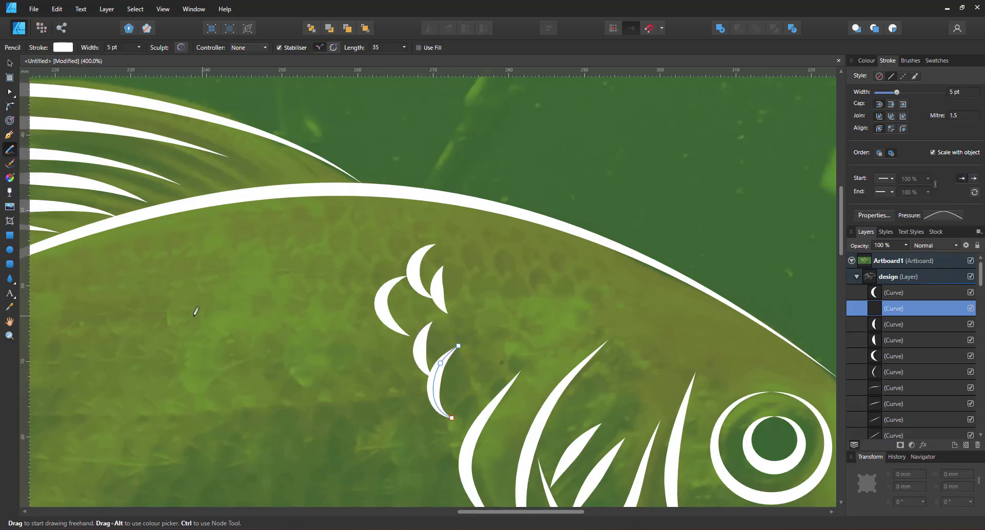
Draw a separate cluster of four crescent scales farther back on the body
mouse_move(182, 293)
left_mouse_down()
mouse_move(165, 326)
mouse_move(190, 350)
left_mouse_up()
left_click_drag(132, 334, 158, 380)
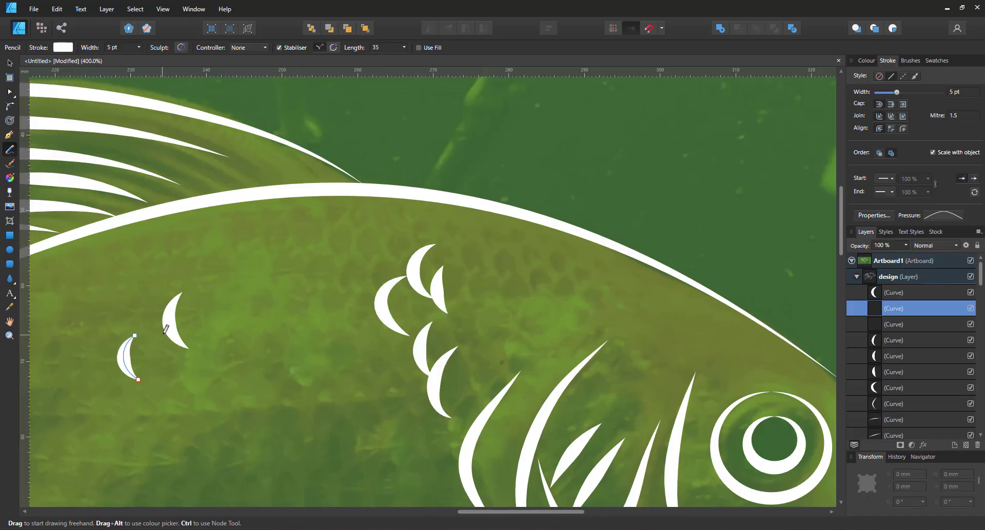
mouse_move(165, 333)
left_mouse_down()
mouse_move(147, 366)
mouse_move(180, 400)
left_mouse_up()
left_click_drag(203, 340, 215, 405)
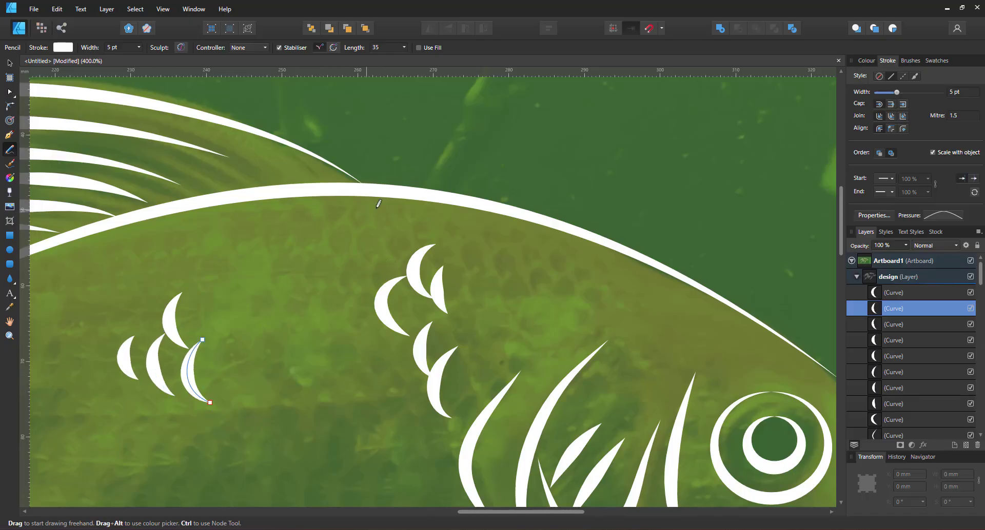
Draw three crescent scales under the back line near the dorsal fin's front end and one above the gill
mouse_move(340, 210)
left_mouse_down()
mouse_move(325, 238)
mouse_move(348, 276)
mouse_move(354, 258)
mouse_move(352, 312)
left_mouse_up()
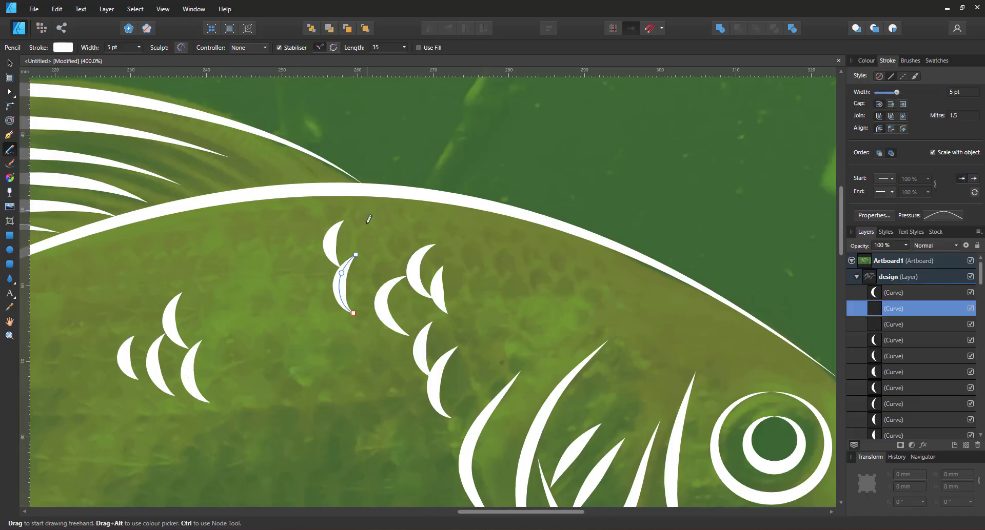
left_click_drag(367, 224, 369, 267)
mouse_move(593, 285)
left_mouse_down()
mouse_move(582, 308)
mouse_move(600, 323)
left_mouse_up()
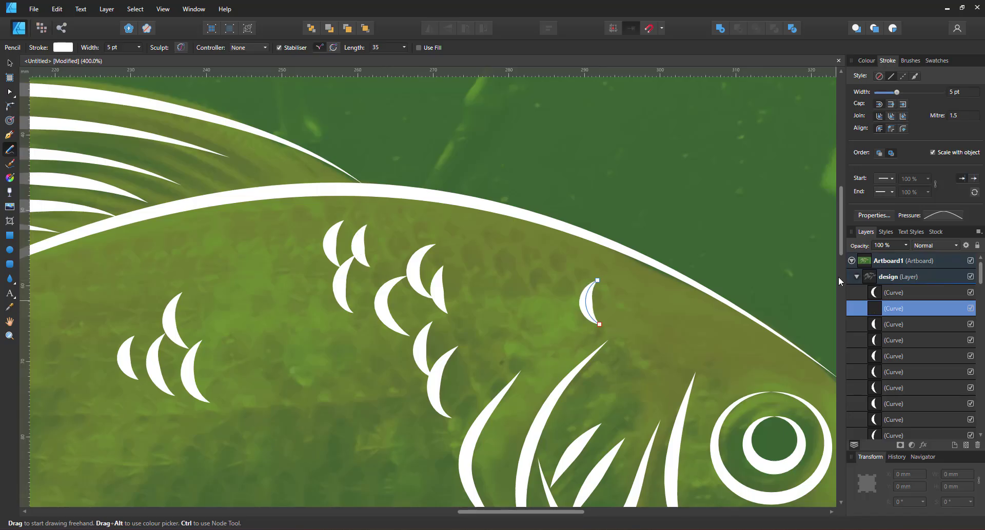
Draw two small pairs of crescent Pencil scales on the lower body above the belly line
scroll(380, 399, "down", 5)
left_click_drag(533, 512, 475, 512)
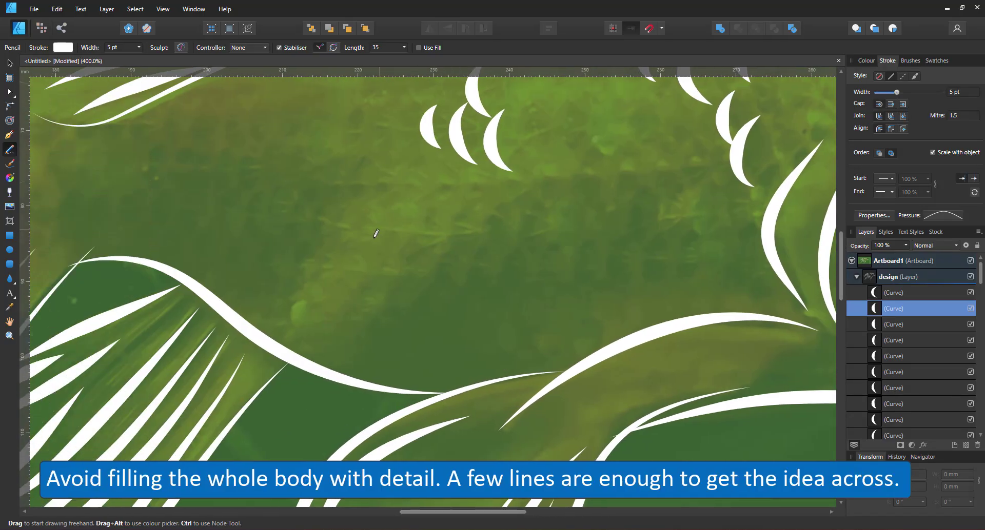
mouse_move(296, 330)
left_mouse_down()
mouse_move(299, 291)
mouse_move(333, 281)
mouse_move(323, 305)
mouse_move(351, 255)
left_mouse_up()
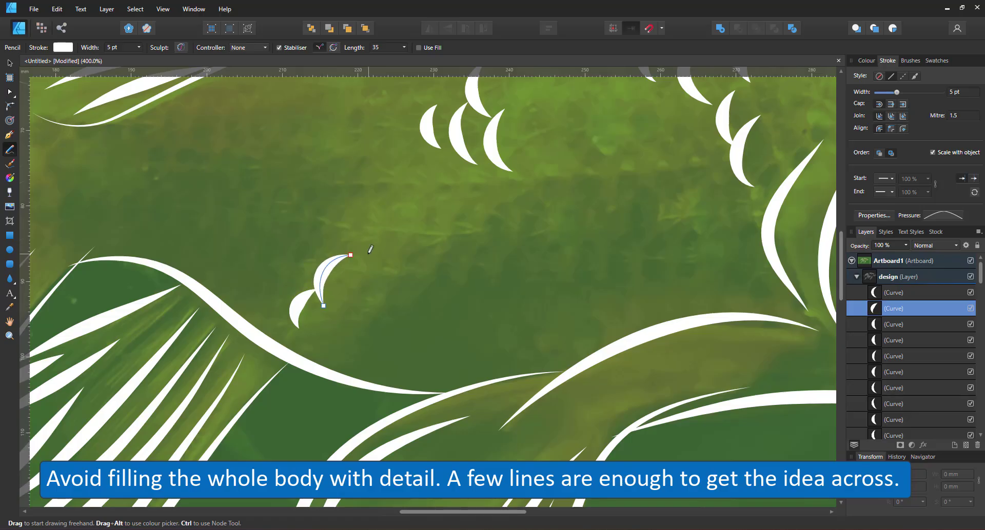
mouse_move(404, 205)
left_mouse_down()
mouse_move(403, 258)
mouse_move(413, 257)
mouse_move(426, 287)
left_mouse_up()
Shorten the snout curve with the Node tool so its lower end meets the front of the jaw line
key("ctrl+1")
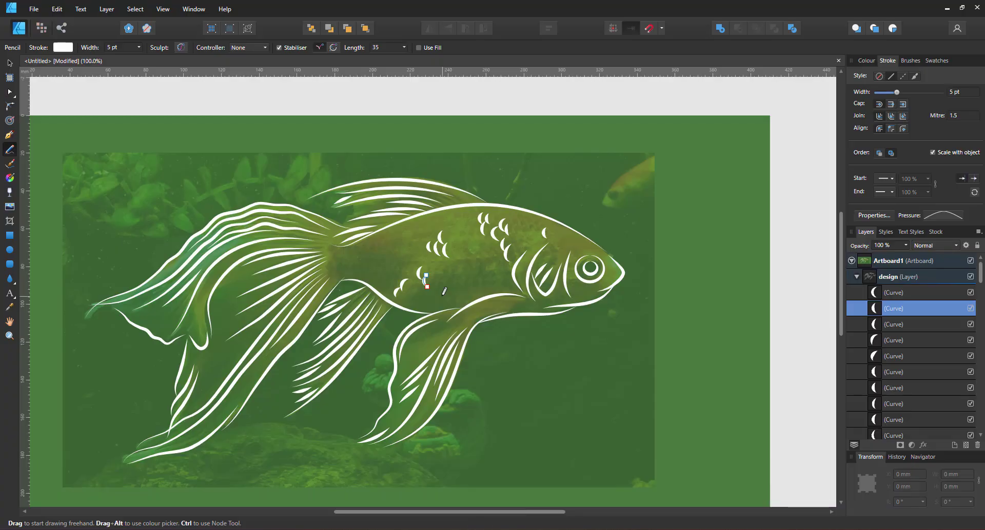
scroll(588, 287, "up", 5)
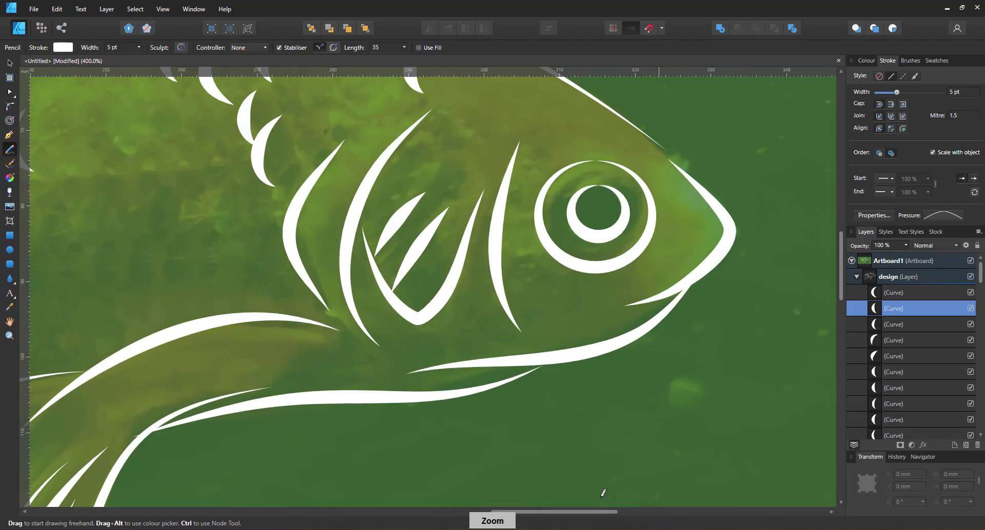
left_click(14, 97)
left_click(680, 289)
left_click(14, 96)
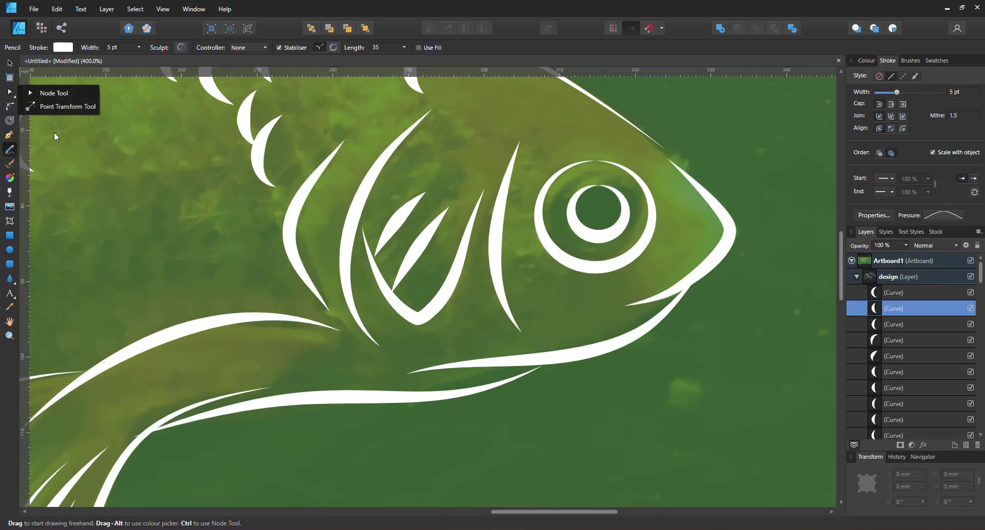
left_click(674, 331)
left_click(10, 93)
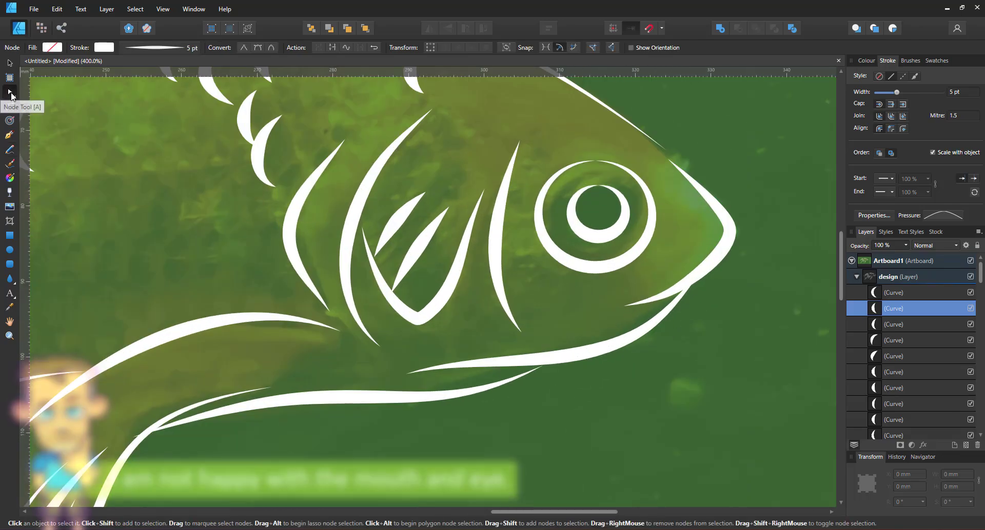
left_click(624, 307)
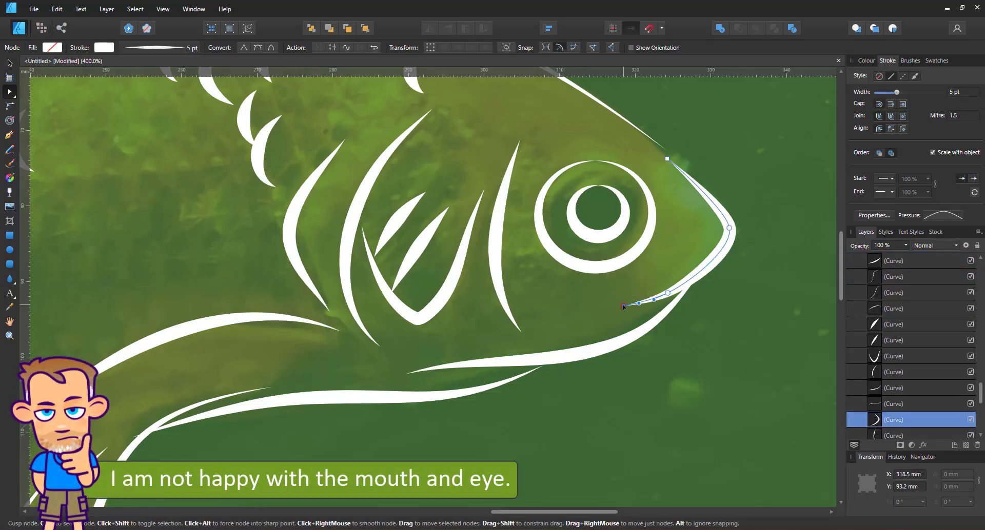
left_click_drag(623, 307, 696, 282)
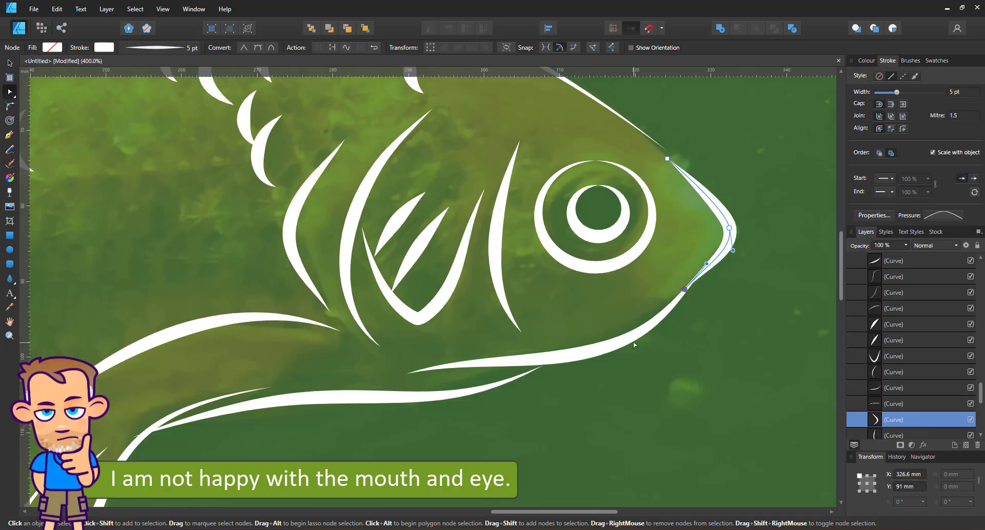
Rotate the inner eye ellipse to about -172° so its thick side faces up, and nudge it slightly upward within the outer ring
left_click(597, 237)
left_click_drag(644, 193, 621, 257)
key("ctrl+d")
key("ctrl+0")
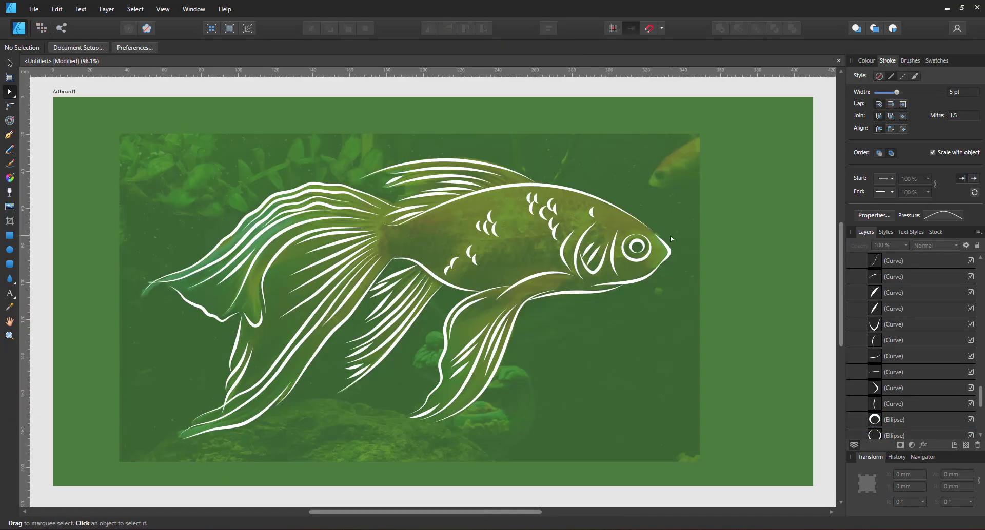
scroll(672, 239, "up", 5)
left_click(655, 208)
key("v")
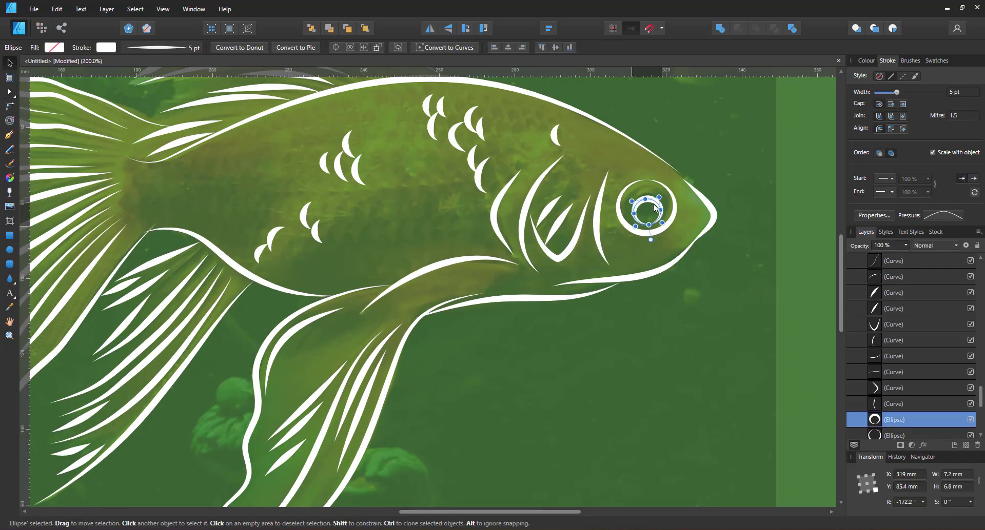
left_click_drag(655, 208, 656, 204)
Draw an arched Pencil stroke about 11 mm wide inside the eye, between the inner ellipse and the outer ring
scroll(835, 269, "up", 3)
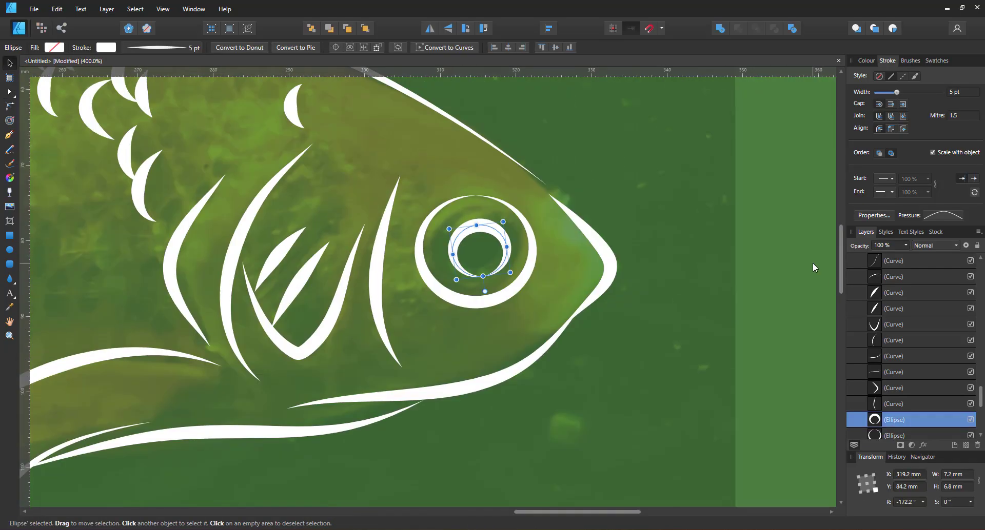
key("n")
mouse_move(431, 245)
left_mouse_down()
mouse_move(494, 199)
mouse_move(514, 225)
left_mouse_up()
key("v")
Collapse the design layer, hide the reference photo and change the artboard's fill to white
key("ctrl+0")
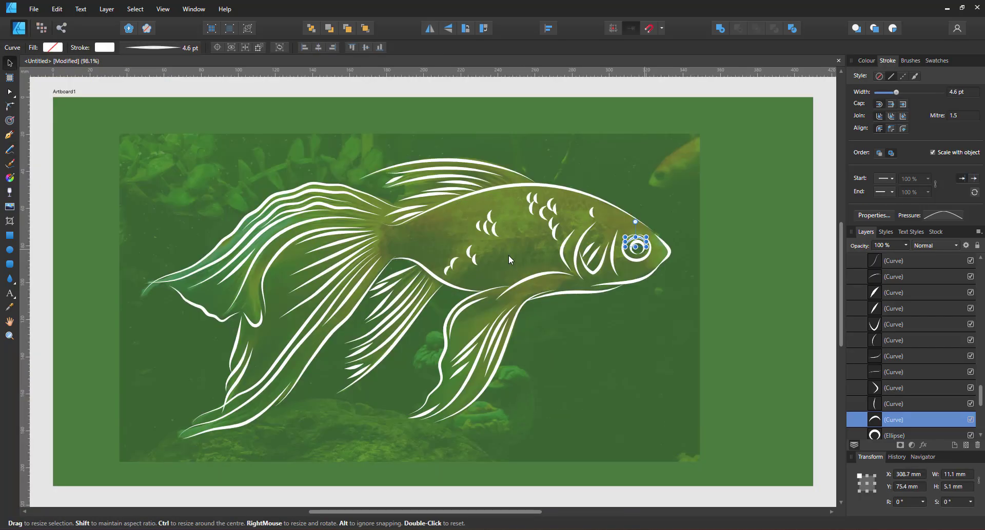
scroll(913, 333, "up", 10)
left_click(856, 276)
left_click(971, 293)
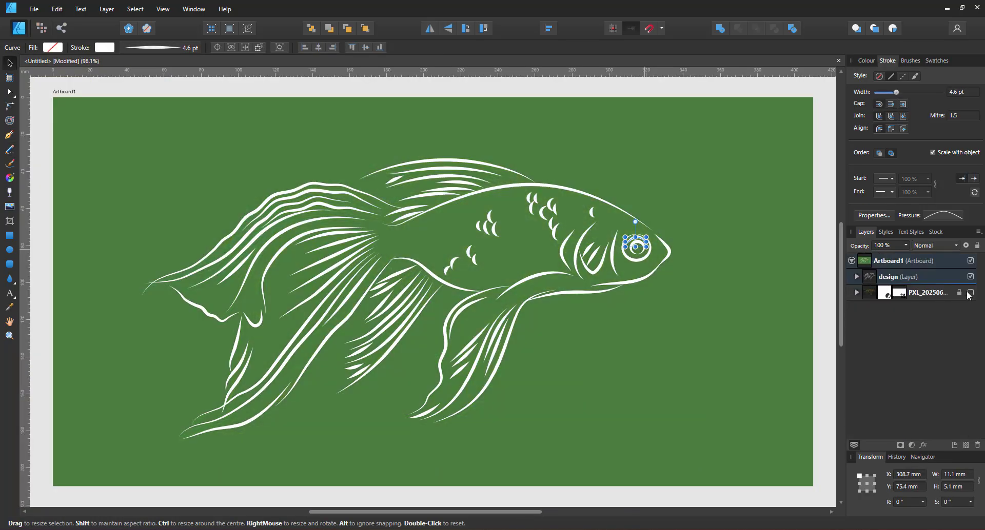
left_click(906, 261)
left_click(867, 61)
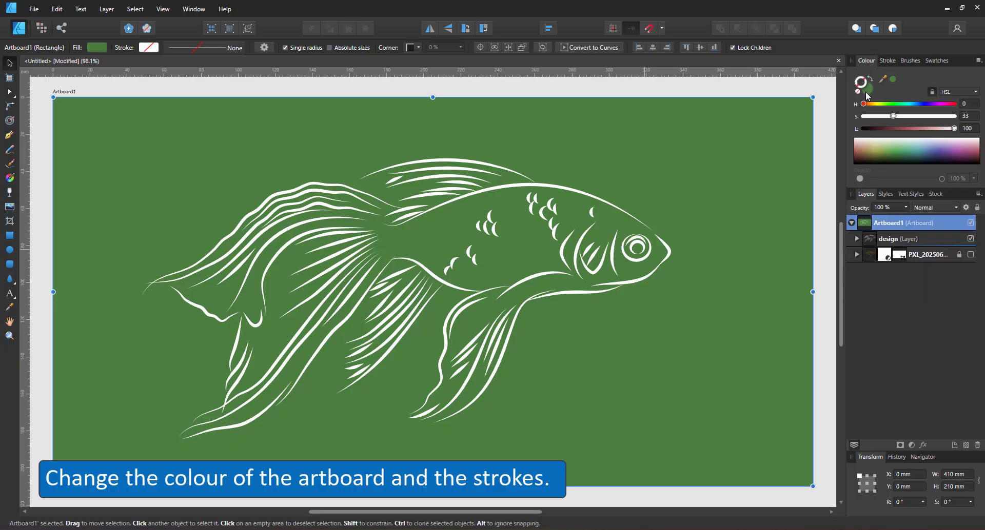
left_click(869, 147)
Recolour all strokes of the design layer to orange
left_click(887, 237)
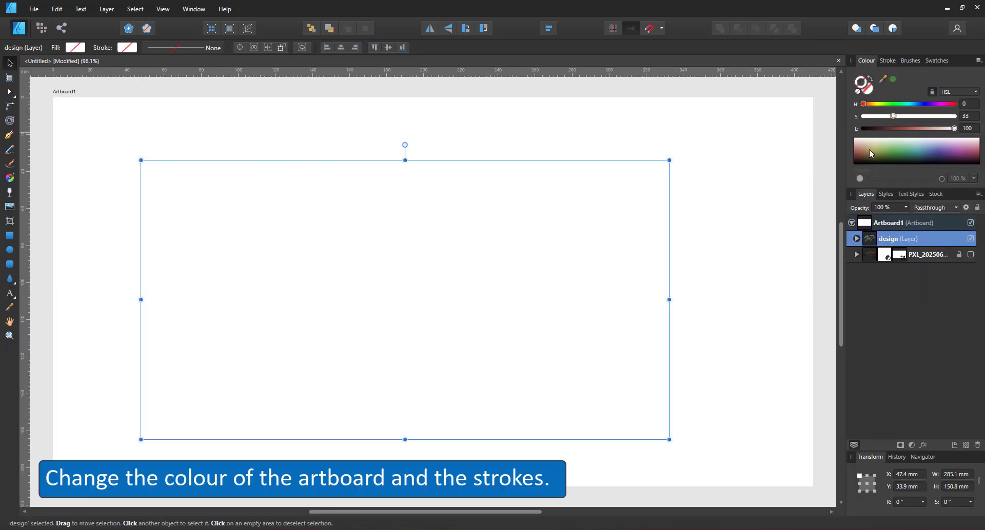
left_click_drag(870, 152, 826, 204)
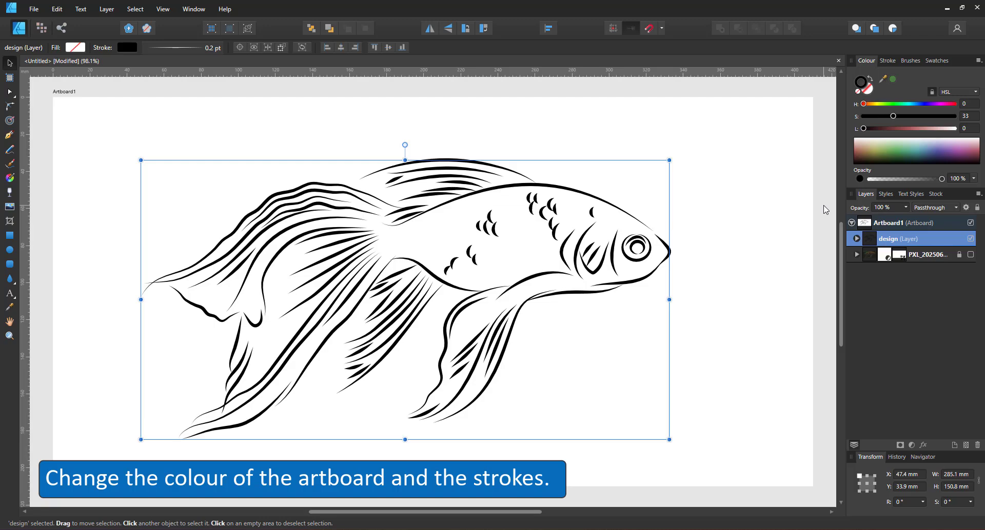
left_click(935, 60)
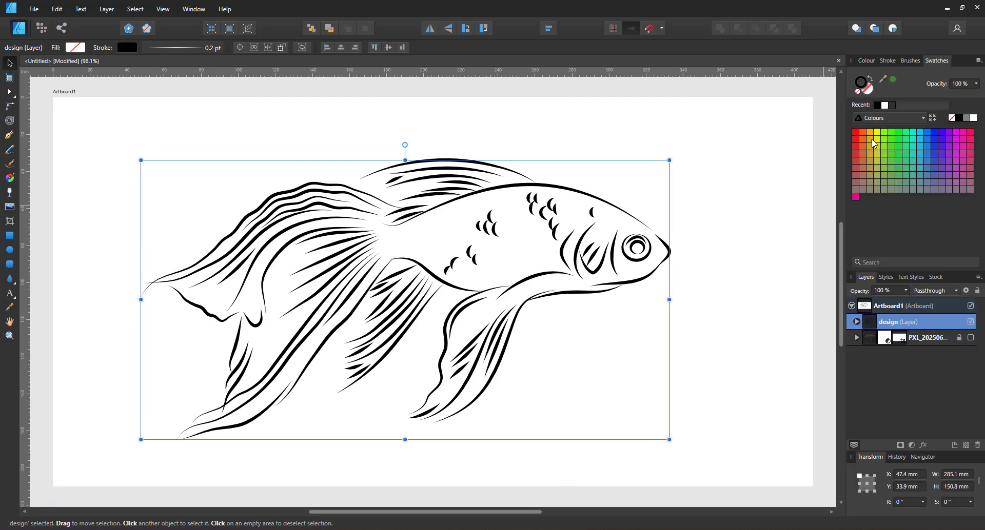
left_click(863, 132)
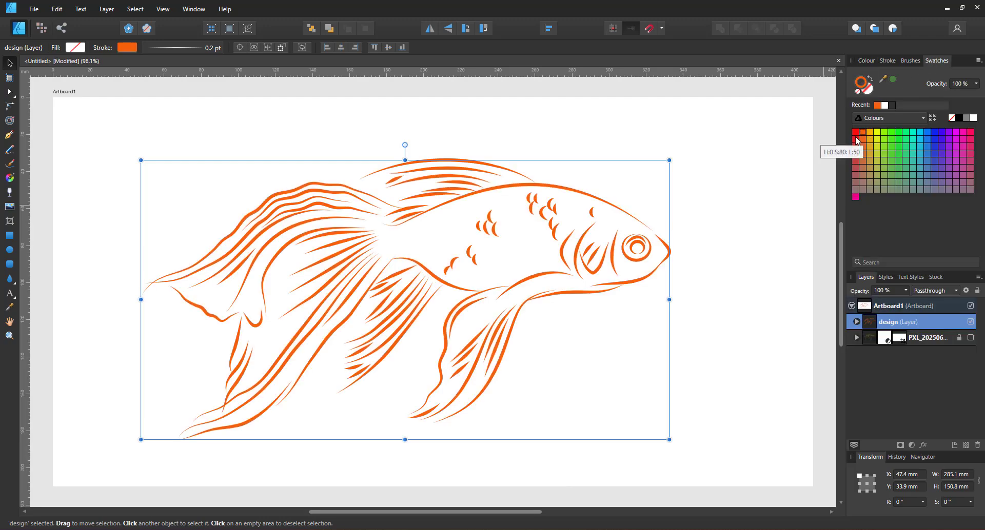
left_click(822, 293)
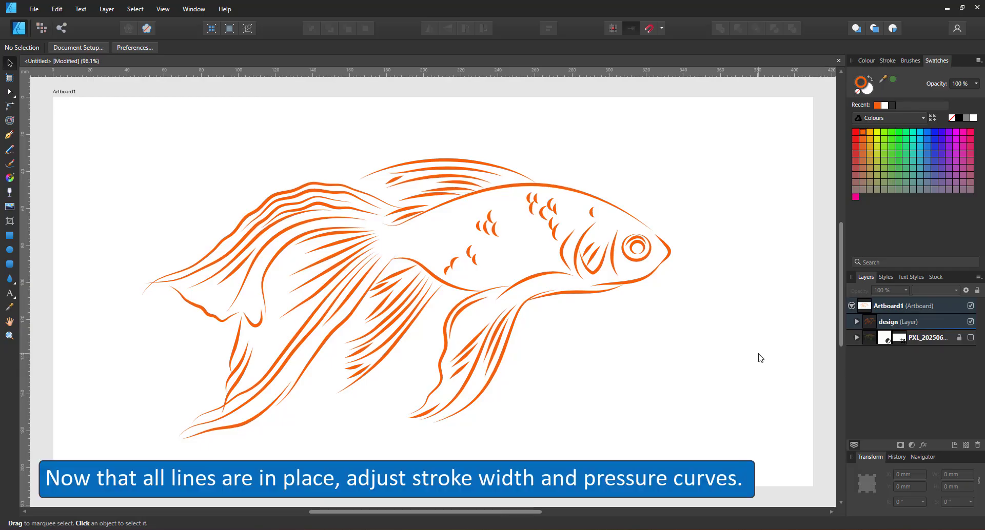
Lengthen the short stroke at the rear of the dorsal fin towards the front and set its width to 2 pt
scroll(670, 279, "up", 5)
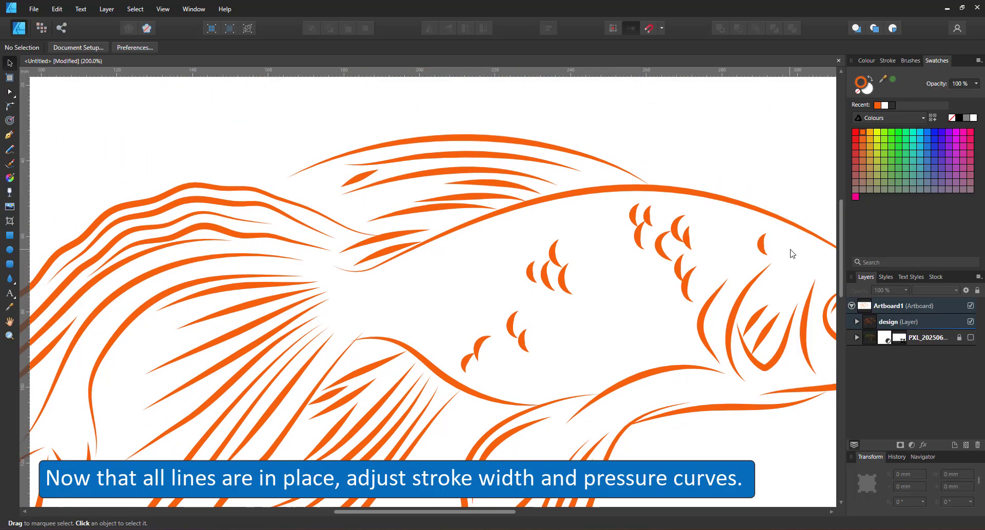
left_click(361, 183)
key("a")
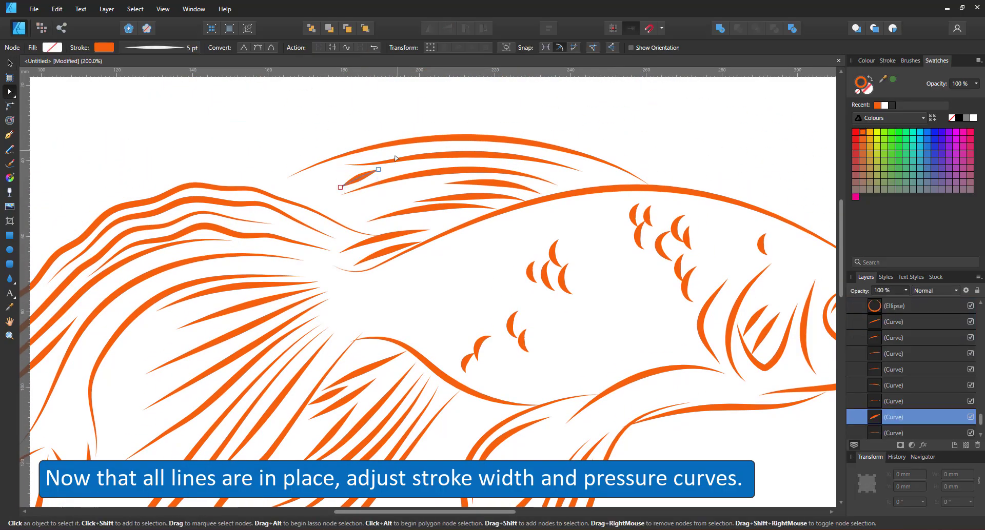
left_click_drag(378, 169, 413, 169)
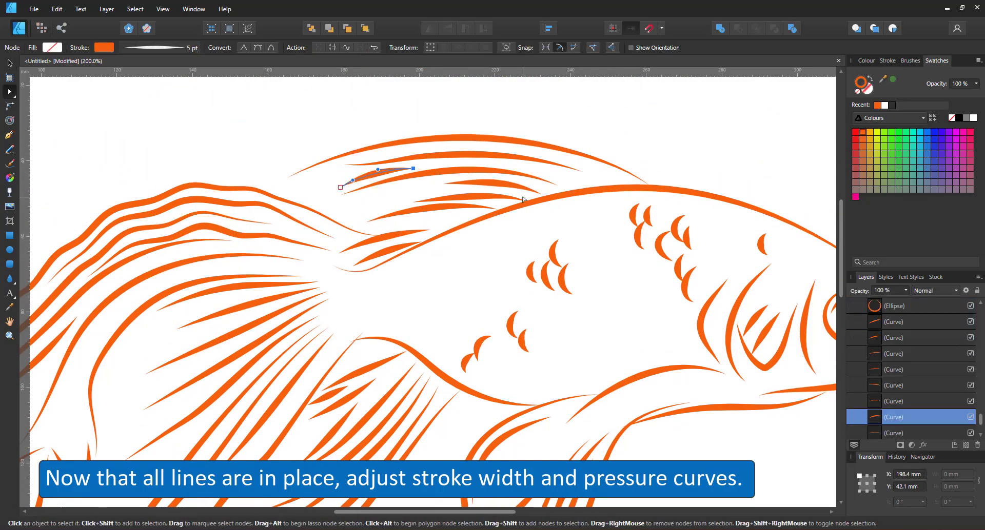
left_click(887, 60)
left_click(952, 93)
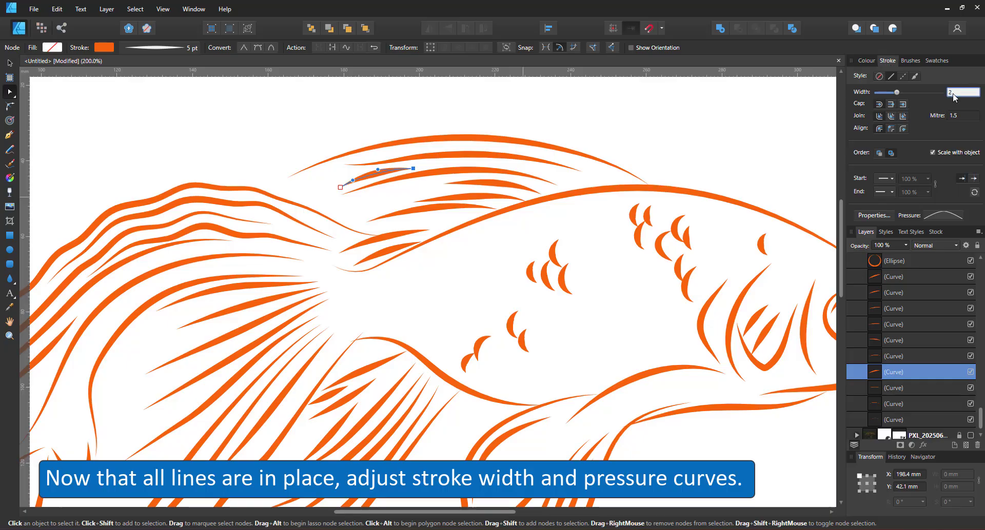
type("2")
key("Return")
Reshape the pressure curve of the lowest dorsal fin ray so it thickens towards the front and tapers sharply at its end
left_click(894, 308)
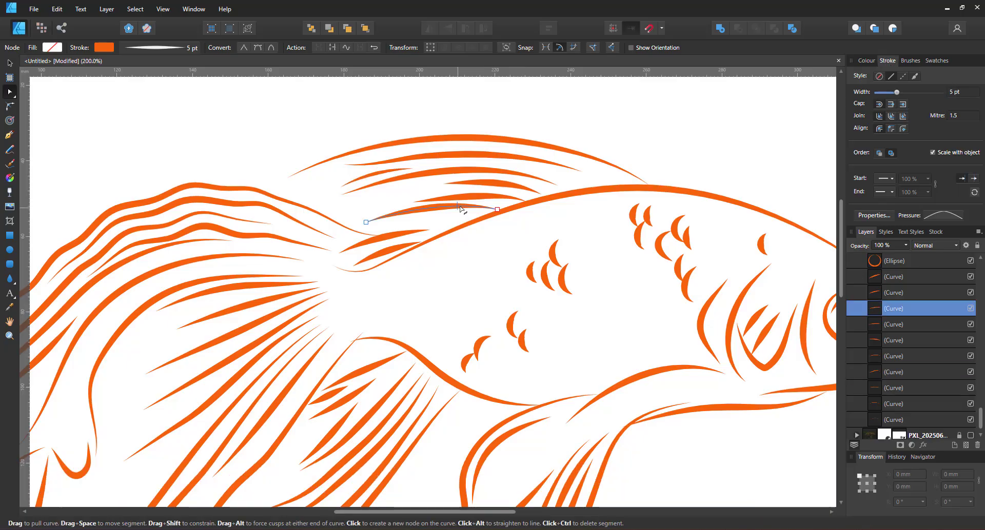
left_click(936, 217)
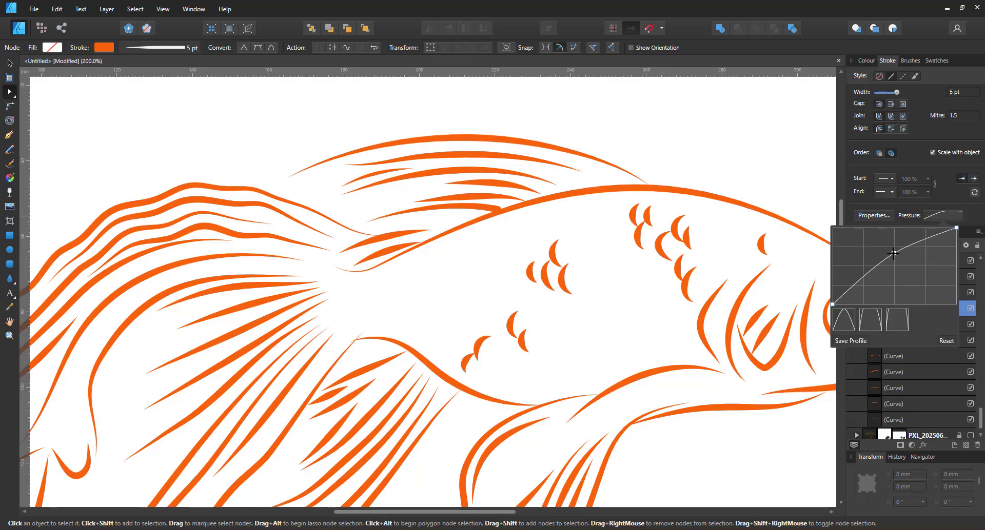
left_click(488, 308)
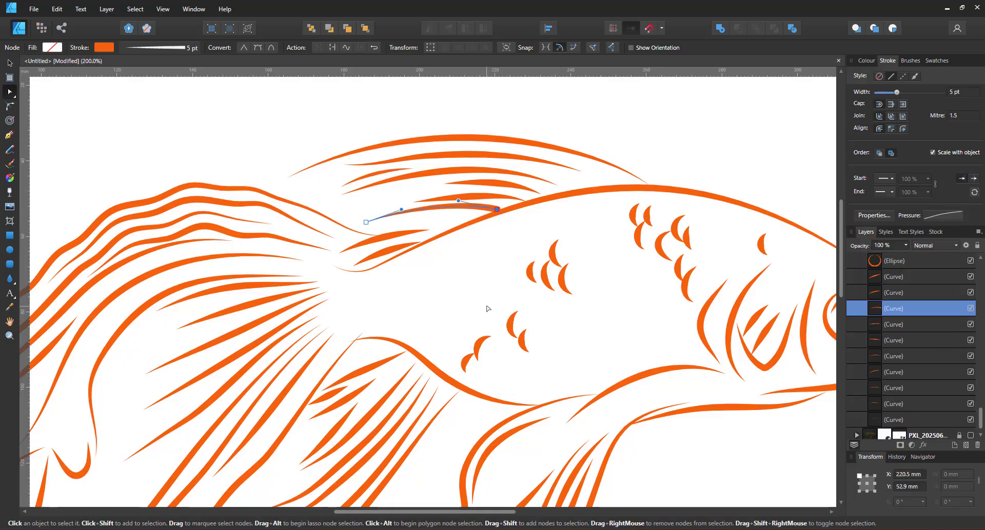
left_click(943, 215)
left_click_drag(954, 230, 957, 304)
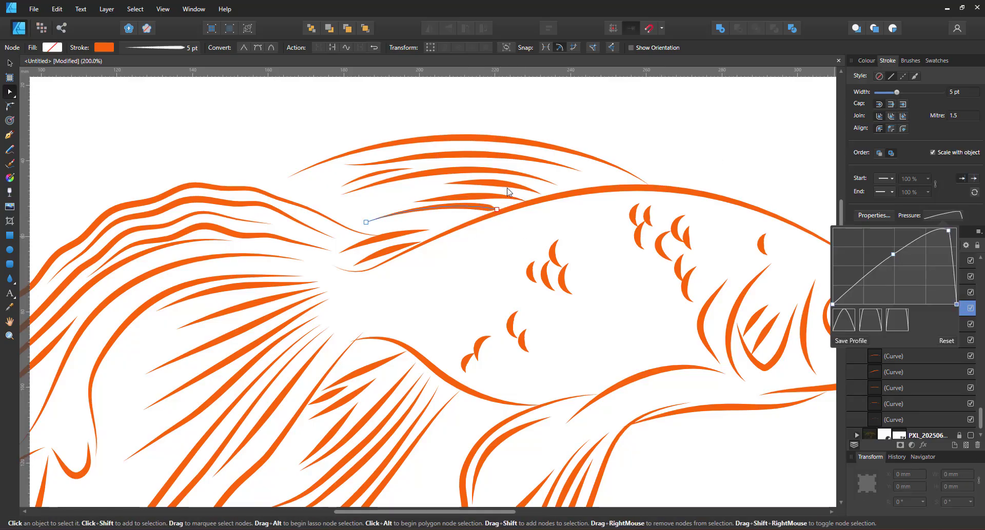
Apply the same front-heavy pressure profile to the next three dorsal fin rays, and extend the second-lowest ray's rear end
left_click(506, 197)
left_click_drag(413, 203, 406, 200)
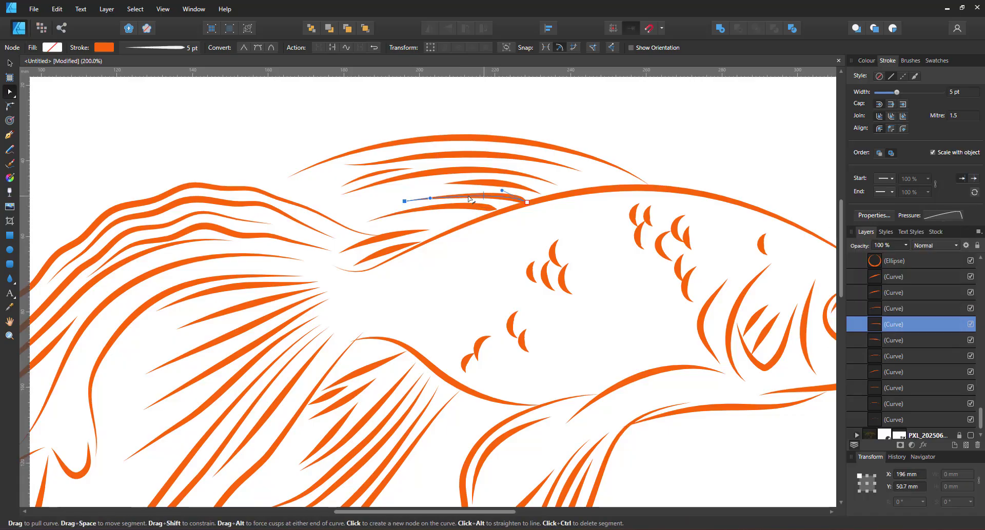
left_click(513, 184)
left_click(944, 215)
left_click(924, 321)
left_click(528, 176)
left_click(944, 215)
left_click(931, 320)
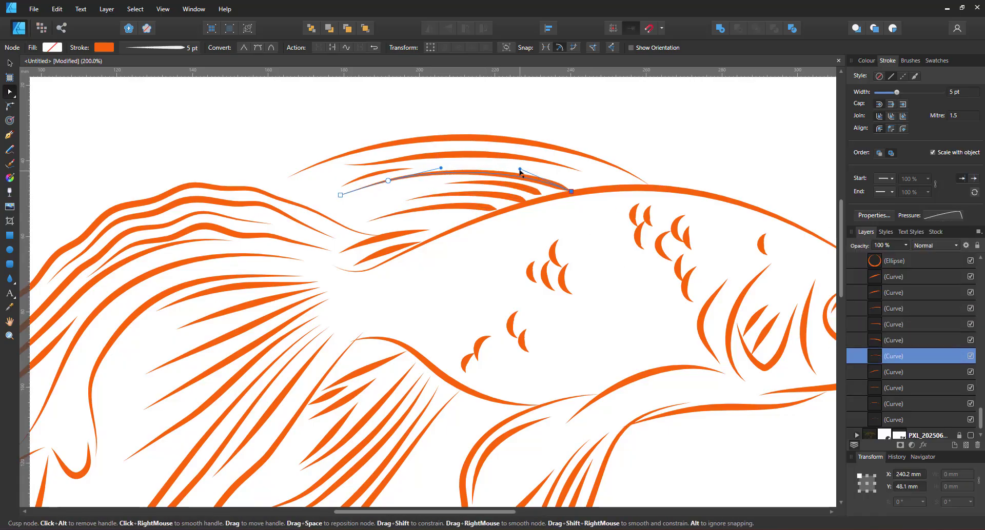
Apply the front-heavy pressure profile to the uppermost inner dorsal ray and the dorsal fin's outer edge
left_click(513, 154)
left_click(943, 215)
left_click(924, 321)
left_click(610, 184)
left_click(627, 173)
left_click(944, 214)
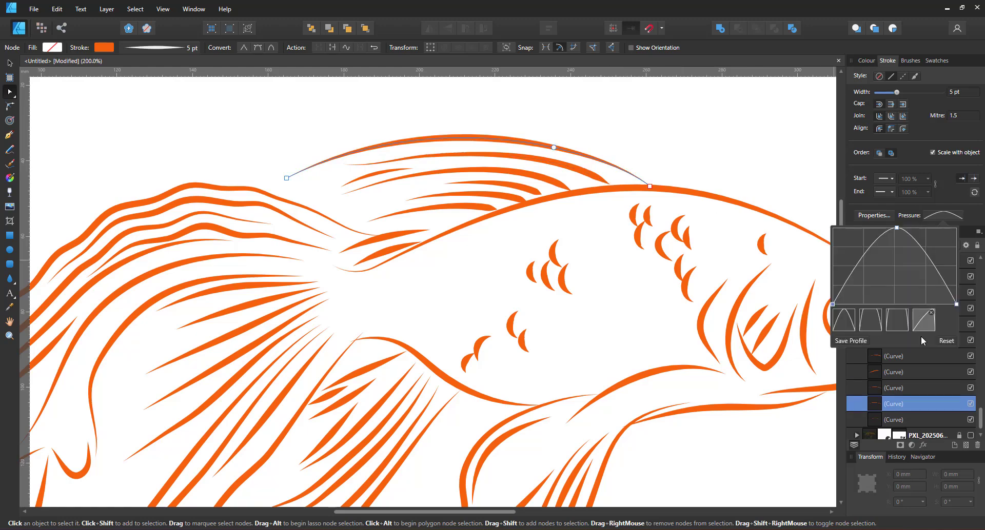
left_click(924, 320)
left_click(931, 320)
Reshape the belly line's pressure curve to thicken its rear part, and adjust the lower tail edge's end node to meet it
left_click(410, 355)
left_click(942, 215)
left_click_drag(832, 304, 828, 228)
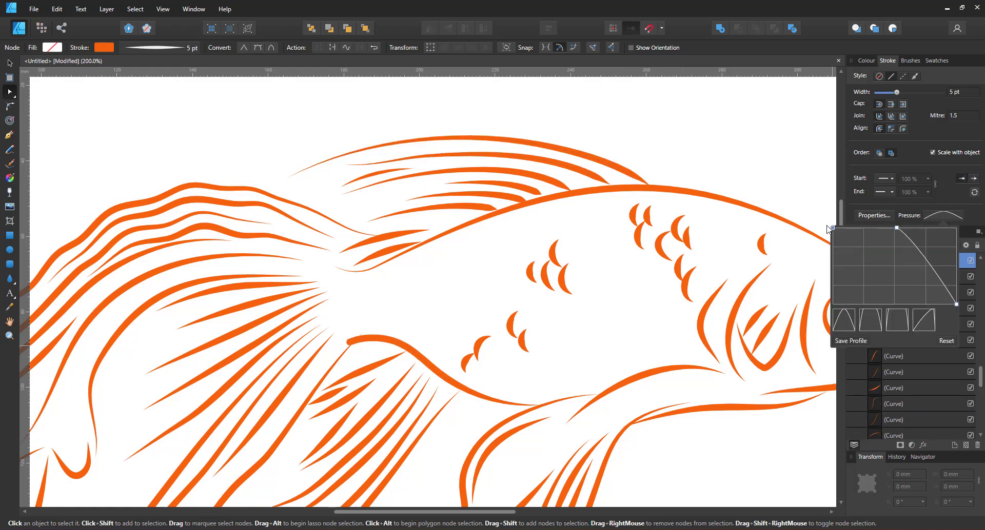
left_click_drag(897, 228, 927, 228)
left_click(841, 228)
mouse_move(833, 228)
left_mouse_down()
mouse_move(817, 314)
mouse_move(851, 227)
left_mouse_up()
left_click(350, 342)
key("ctrl+plus")
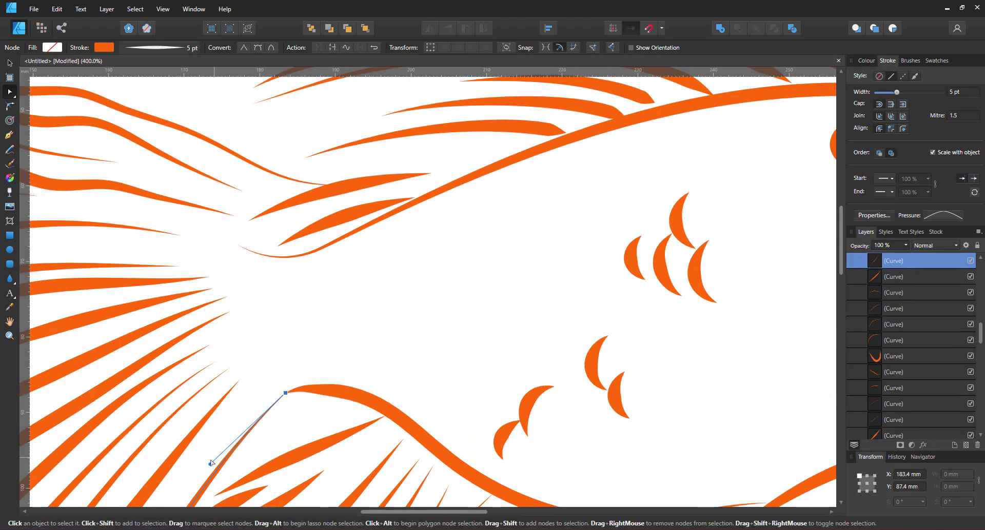
Hide the arched stroke inside the eye
key("ctrl+0")
left_click(635, 237)
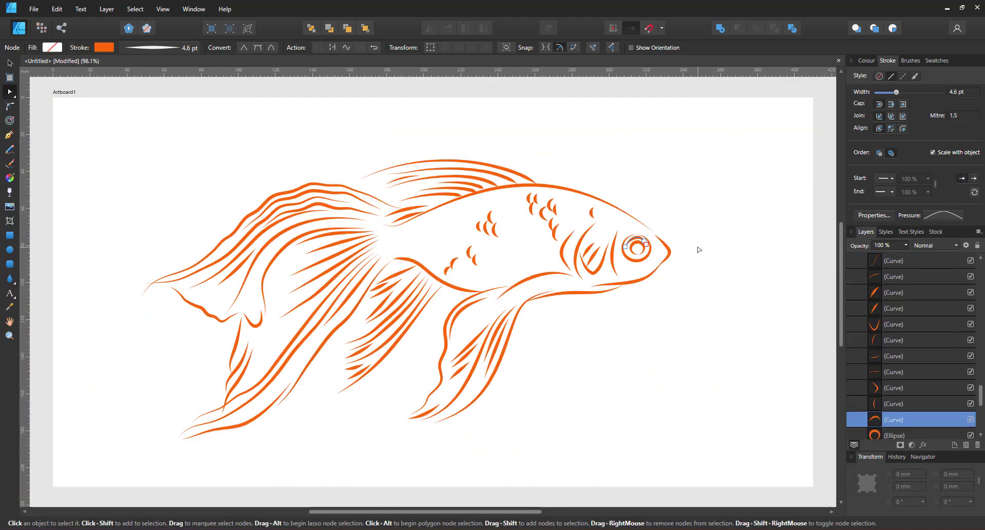
left_click(971, 420)
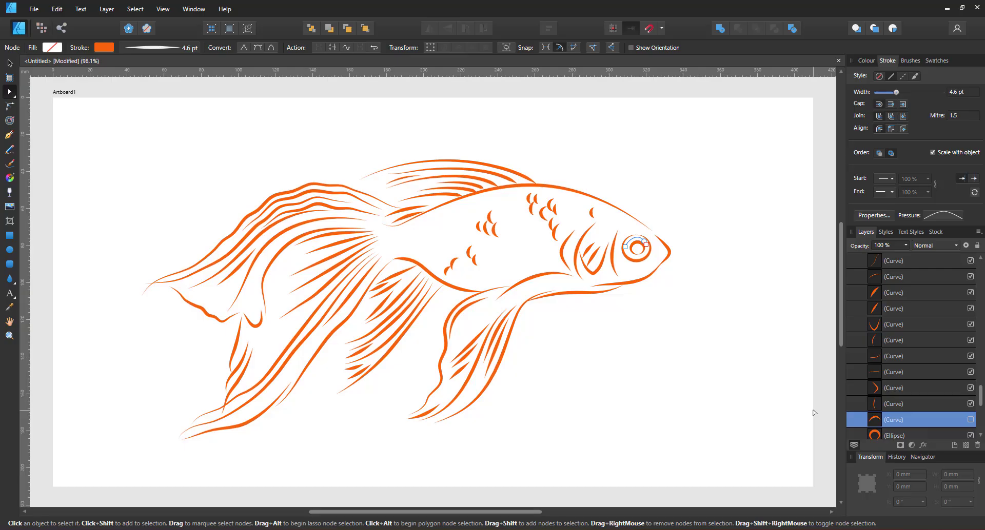
Set the stroke width of the four main body outline curves, from back and mouth to jaw and underside, to 7.5 pt
key("v")
left_click_drag(379, 230, 689, 268)
left_click(965, 91)
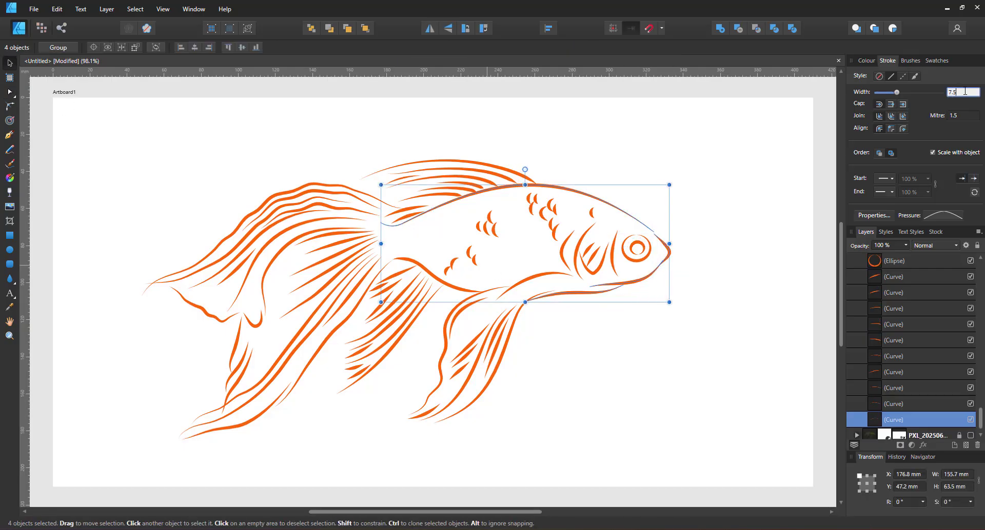
type("7.5")
key("Return")
Set the stroke width of the outer contour curves of the tail, dorsal and pelvic fins to 7.5 pt
left_click(264, 411)
left_click_drag(264, 411, 408, 341)
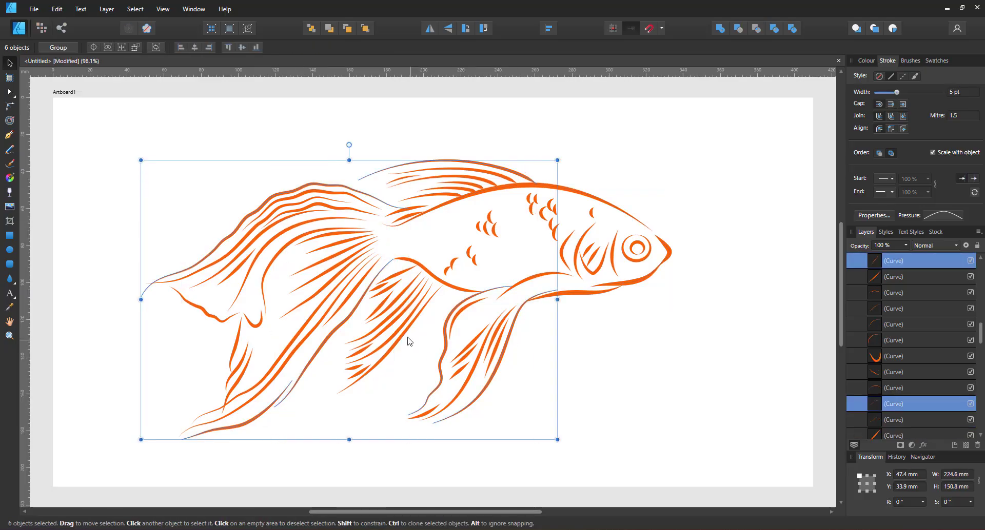
left_click(965, 92)
type("7.5")
key("Return")
left_click(422, 316)
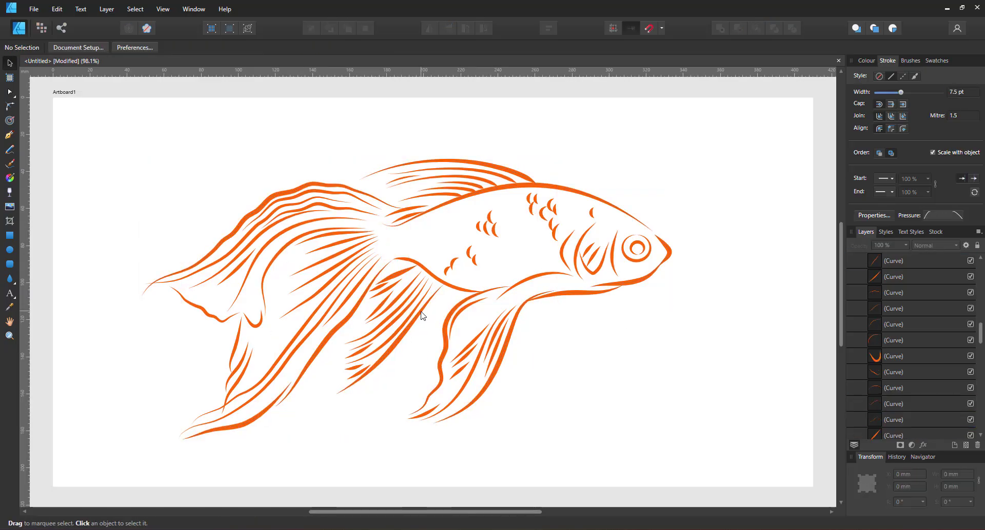
Apply the front-heavy pressure profile to the anal fin's lower edge, reversing the curve's direction, and to the fin's uppermost ray
left_click(422, 314)
left_click(943, 215)
left_click(924, 321)
key("a")
left_click(374, 48)
left_click(401, 273)
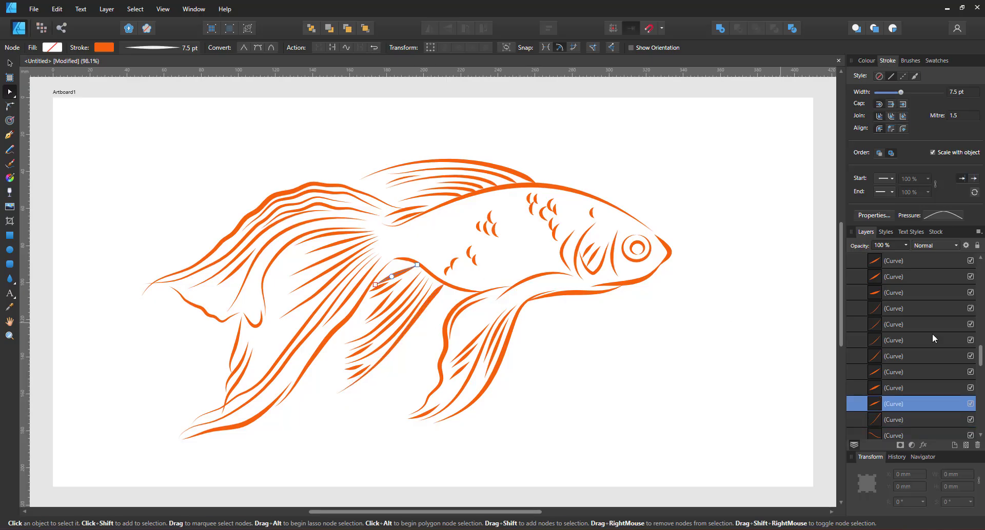
left_click(943, 216)
scroll(426, 311, "up", 3)
Reshape the pressure curve of the anal fin's lower edge to thicken it towards the body, and fit its upper end to the belly line
left_click(426, 310)
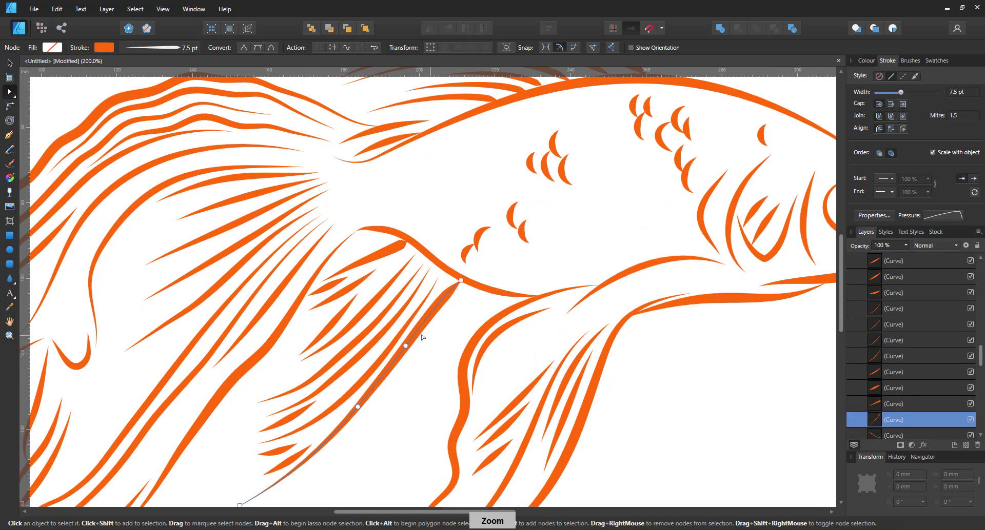
left_click(943, 215)
mouse_move(956, 304)
left_mouse_down()
mouse_move(969, 231)
mouse_move(945, 237)
left_mouse_up()
left_click_drag(957, 306, 958, 228)
left_click_drag(945, 237, 943, 231)
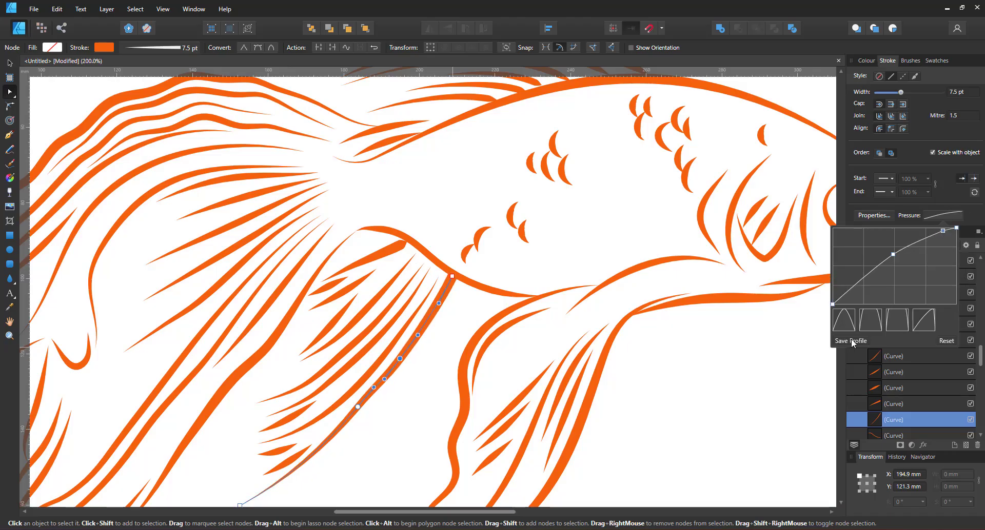
Extend the short upper rays of the anal fin towards the body by moving their end nodes
left_click(352, 263)
left_click(353, 267)
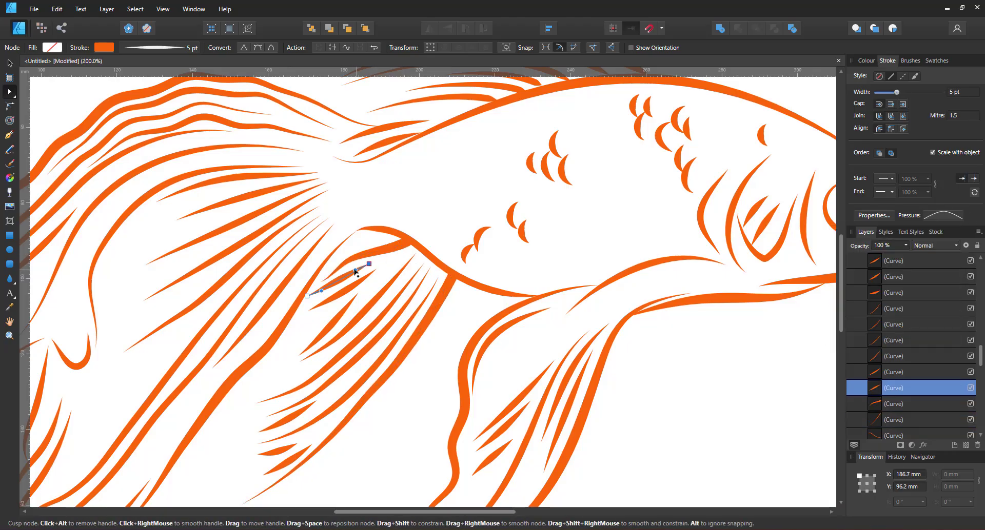
left_click(333, 319)
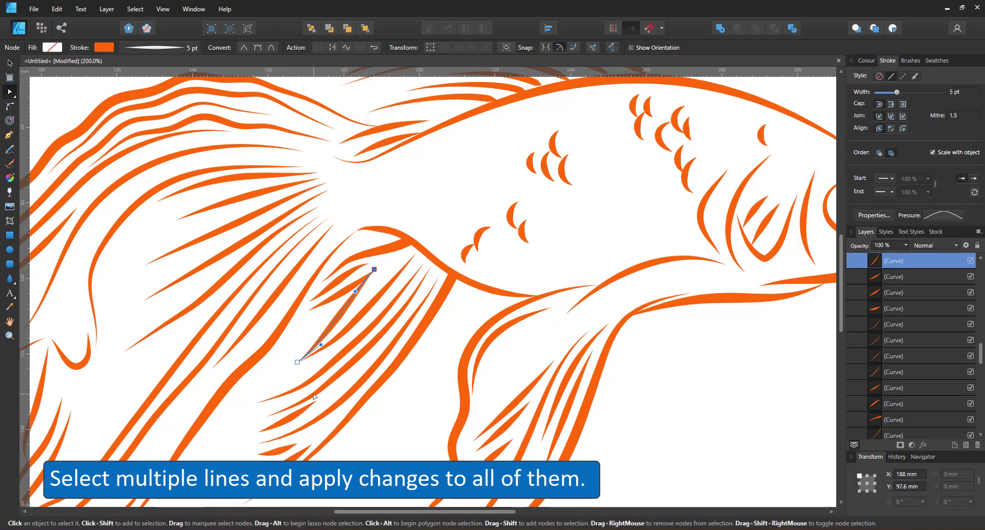
Set the stroke width of the short rays at the anal fin's lower tip to 2.5 pt together
left_click(293, 417)
left_click(283, 451, "shift")
left_click(301, 453, "shift")
left_click(955, 93)
type("2.5")
key("Return")
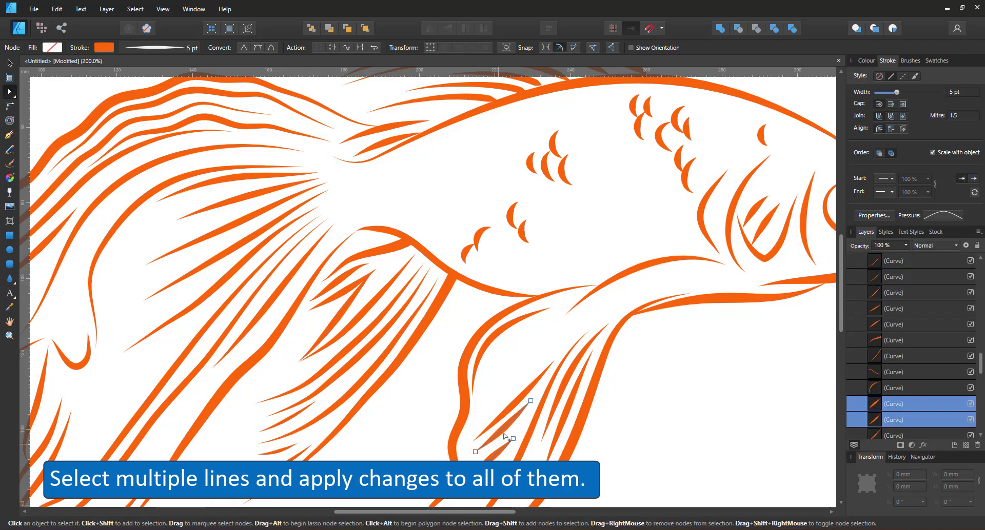
Set the stroke width of the pelvic fin's short inner rays to 2.5 pt
left_click(950, 93)
type("2.5")
key("Return")
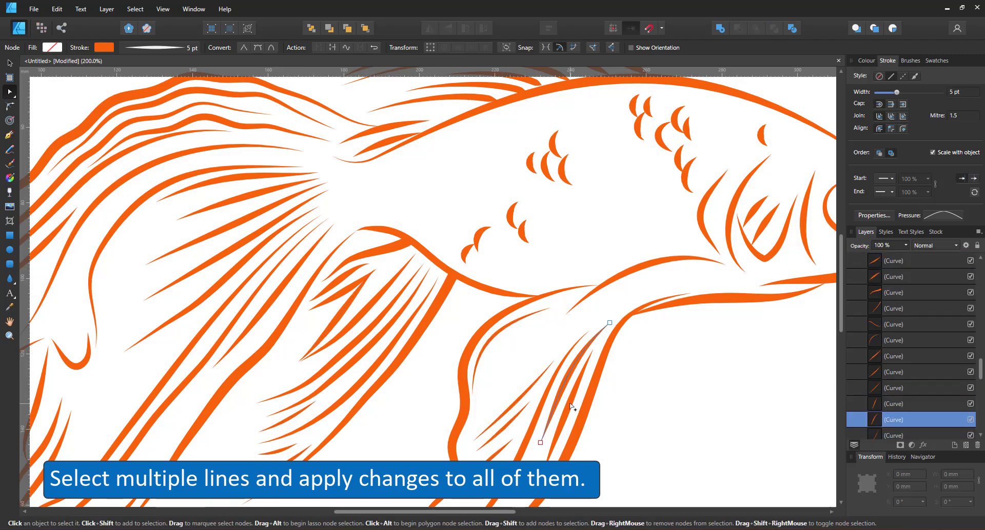
key("ctrl+d")
Set the stroke width of all the body scales and the small gill strokes to 2.5 pt, leaving nothing selected
left_click(10, 62)
left_click_drag(456, 308, 592, 117)
left_click_drag(759, 84, 614, 210)
left_click(955, 92)
type("2.5")
key("Return")
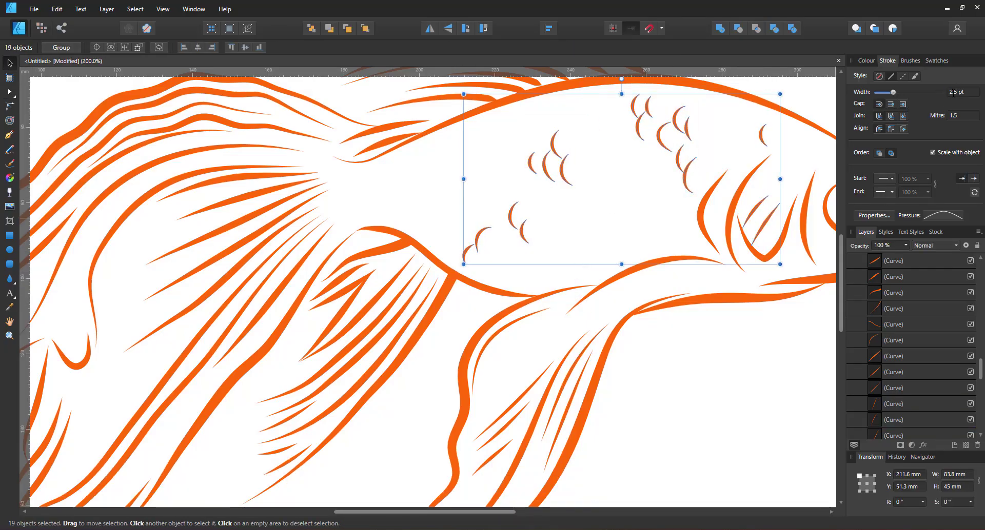
key("ctrl+0")
key("ctrl+d")
Set the stroke width of the inner rays fanning out from the tail's base to 2.5 pt
left_click(314, 288)
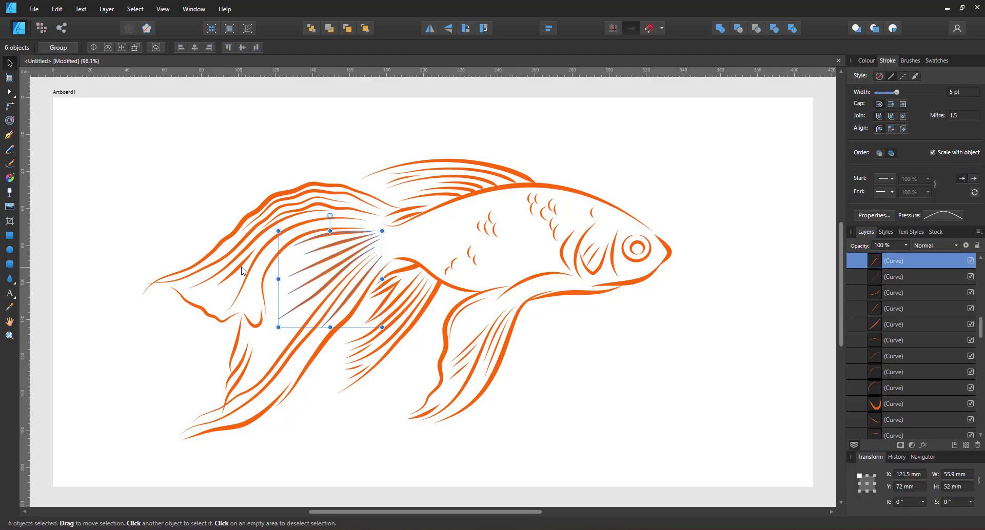
left_click_drag(385, 233, 213, 202)
left_click(954, 93)
type("2.5")
key("Return")
left_click(702, 313)
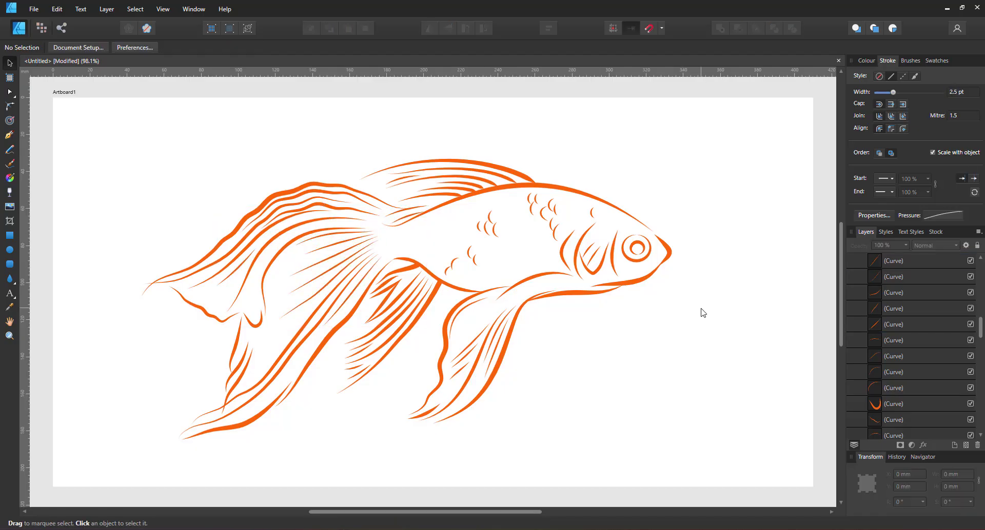
Swap the fill and stroke of the eye's inner ellipse so the pupil is solid orange without an outline
left_click(645, 247)
key("shift+x")
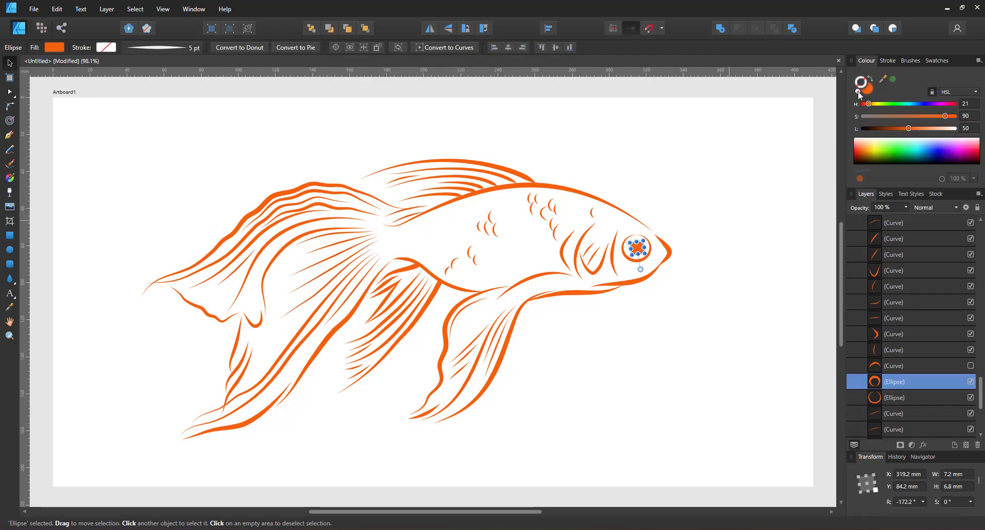
left_click(684, 251)
Enlarge the solid orange pupil ellipse slightly inside the eye ring
key("ctrl+plus")
key("ctrl+plus")
left_click_drag(447, 512, 534, 513)
scroll(533, 385, "up", 3)
left_click(534, 297)
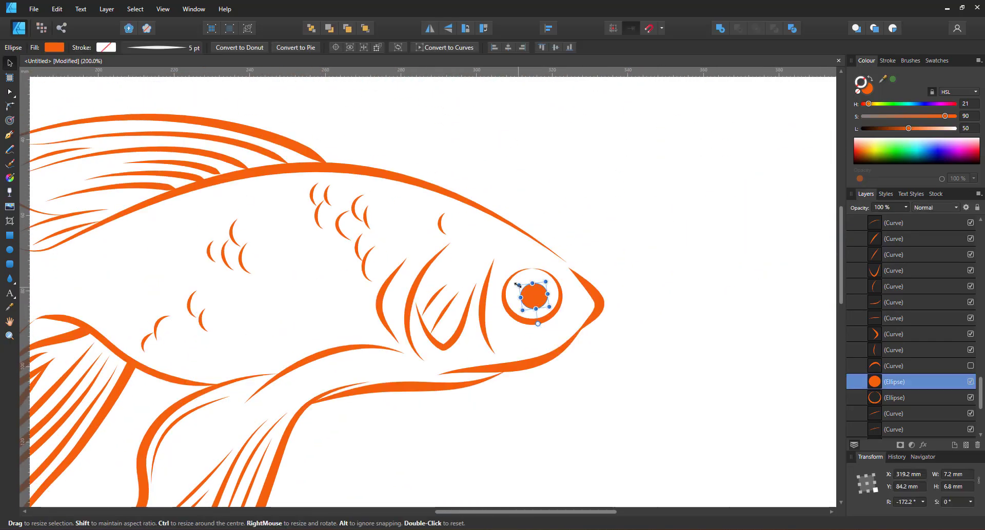
left_click_drag(519, 285, 549, 276)
Turn the hidden arched eye stroke into a visible white highlight, scaled to about 7.1 by 3.8 mm inside the pupil
left_click(909, 366)
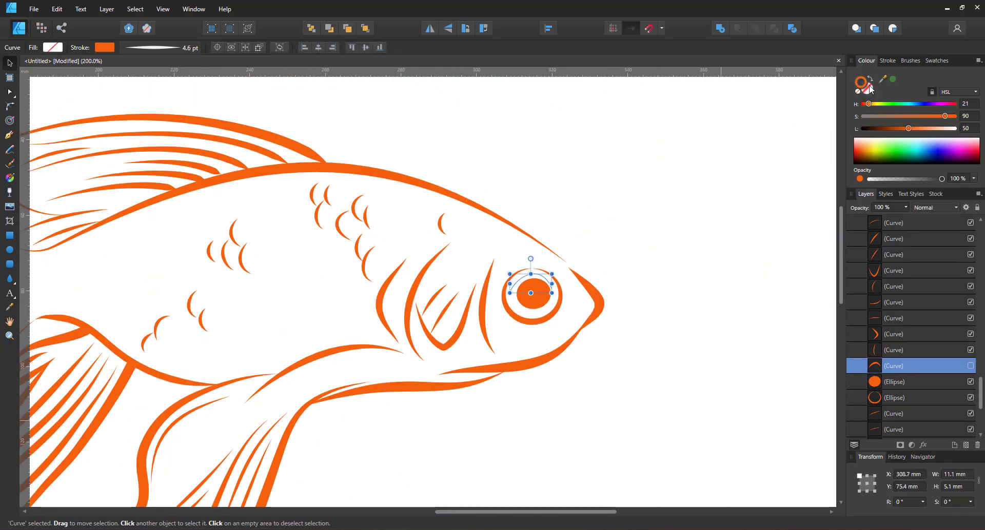
left_click_drag(512, 302, 547, 291)
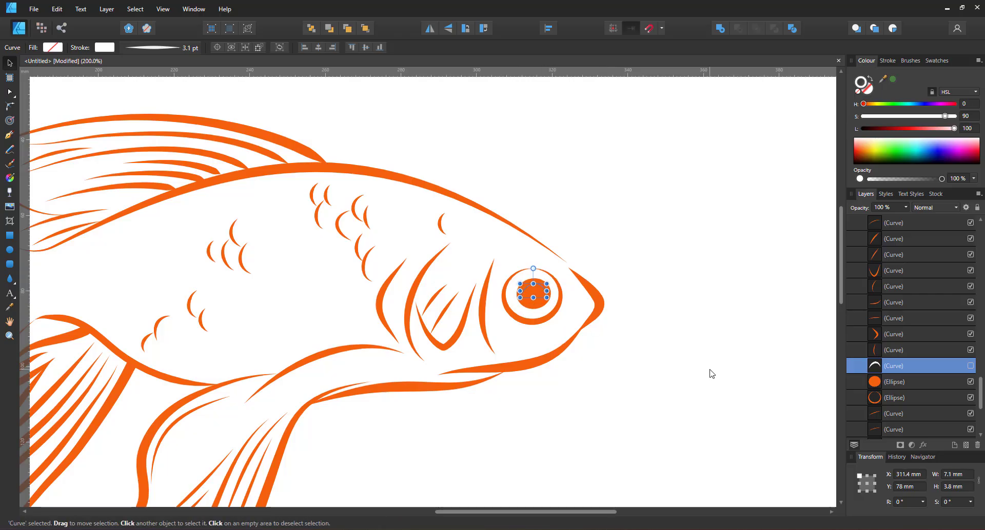
left_click(971, 366)
left_click(576, 307)
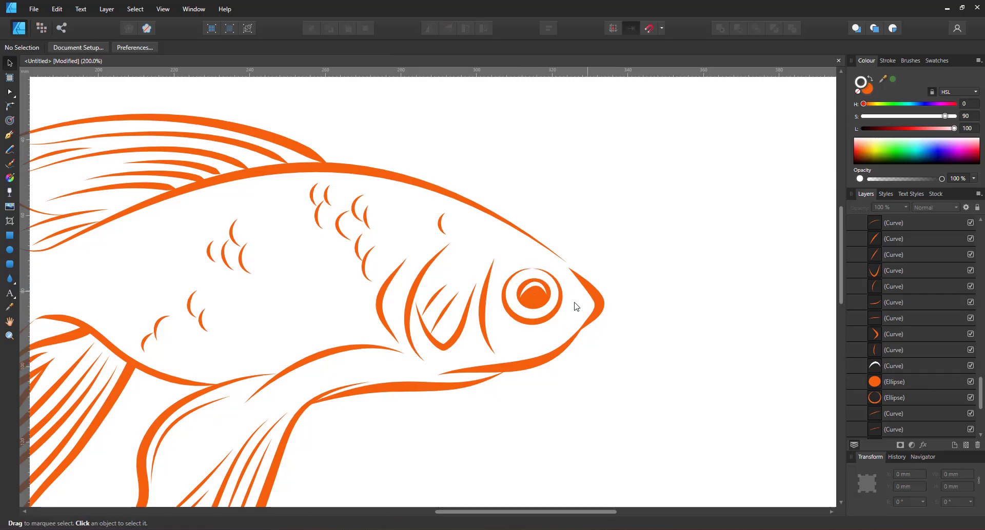
Move the front end node of the white eye highlight slightly outwards so its arch follows the pupil's edge
left_click(536, 293)
left_click(537, 288)
key("ctrl+plus")
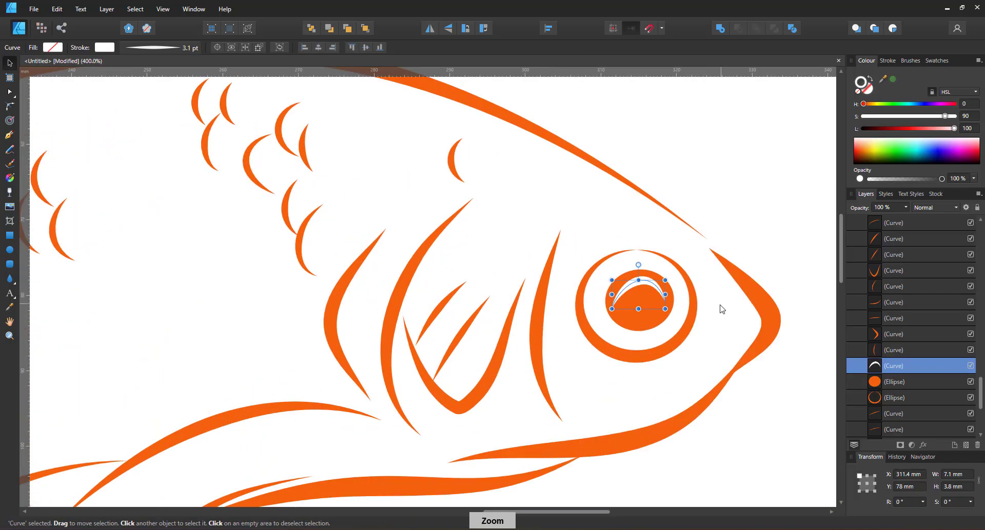
left_click(10, 92)
left_click(661, 292)
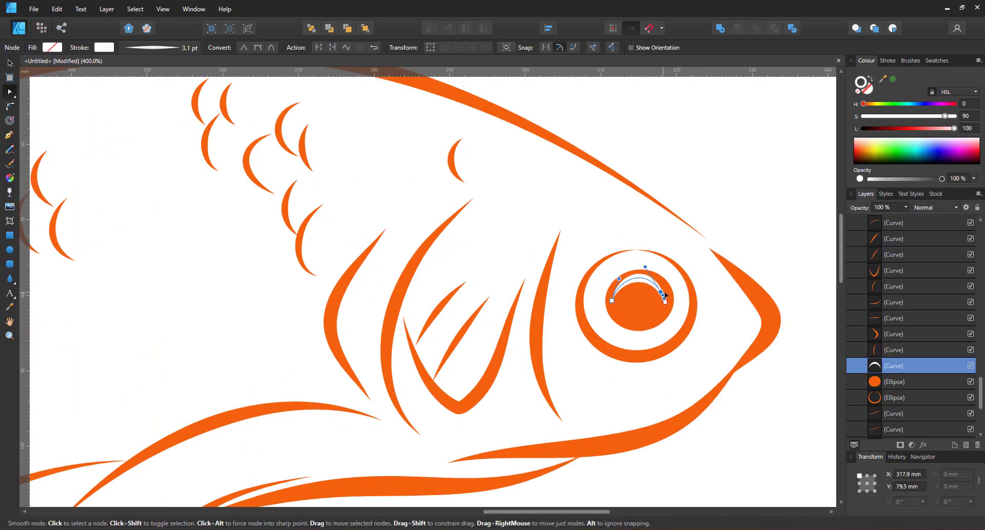
left_click_drag(664, 294, 672, 297)
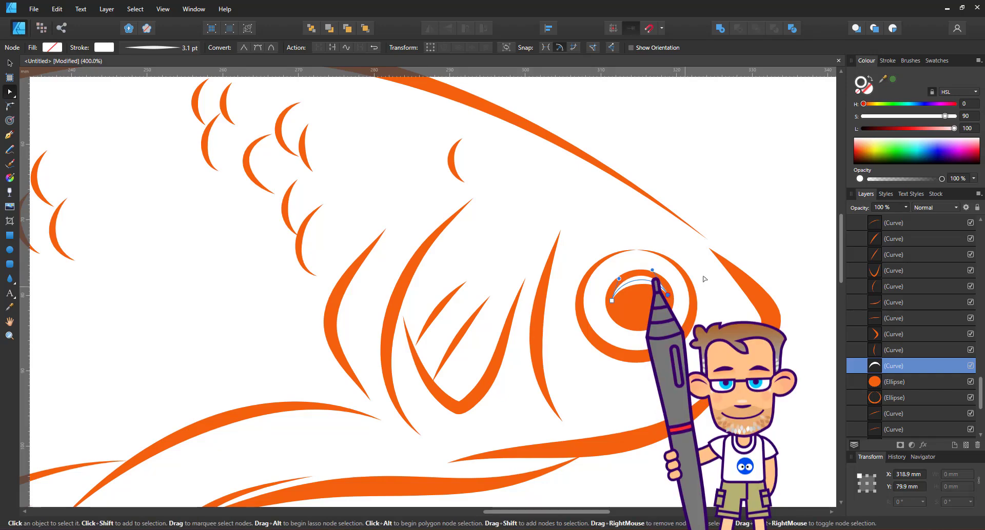
key("Escape")
key("ctrl+0")
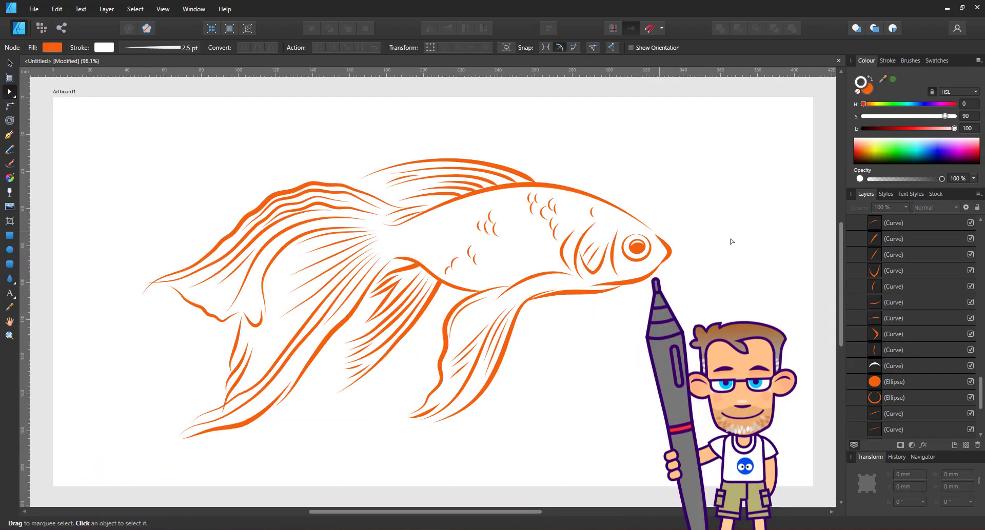
Switch to outline view and select all the curves to examine the drawing's paths and nodes
key("ctrl+y")
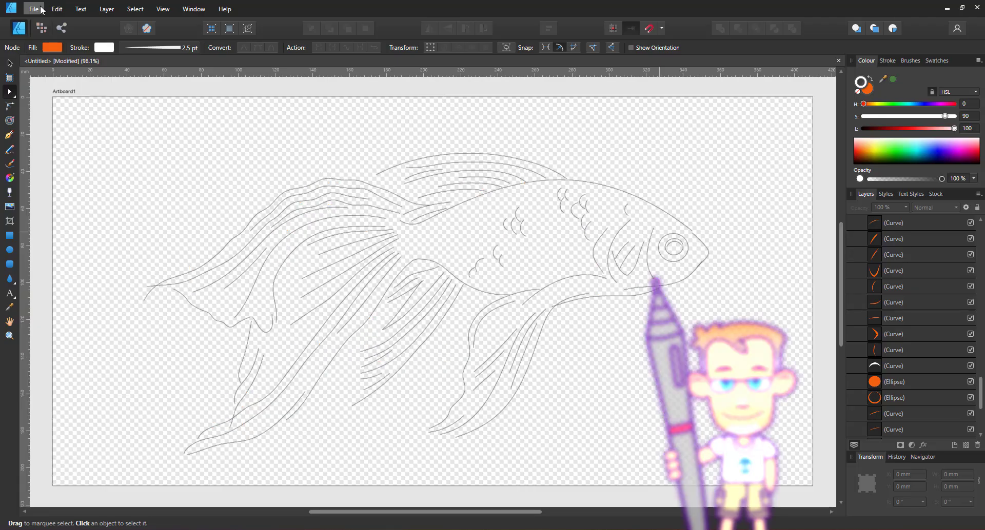
key("ctrl+a")
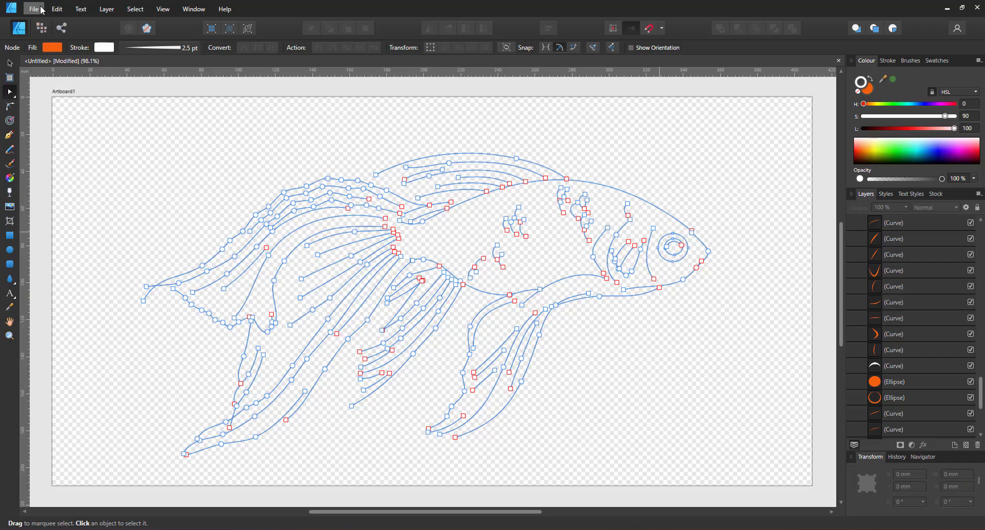
key("ctrl+d")
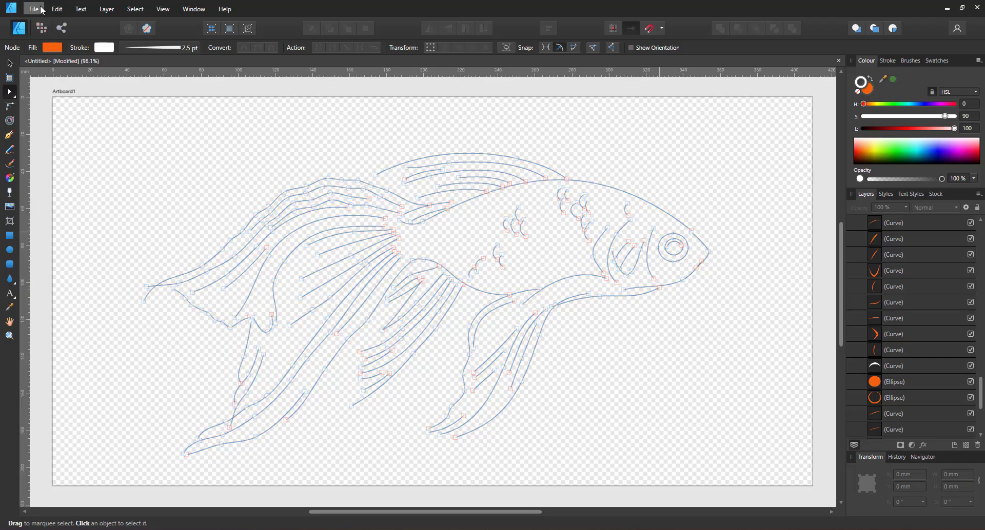